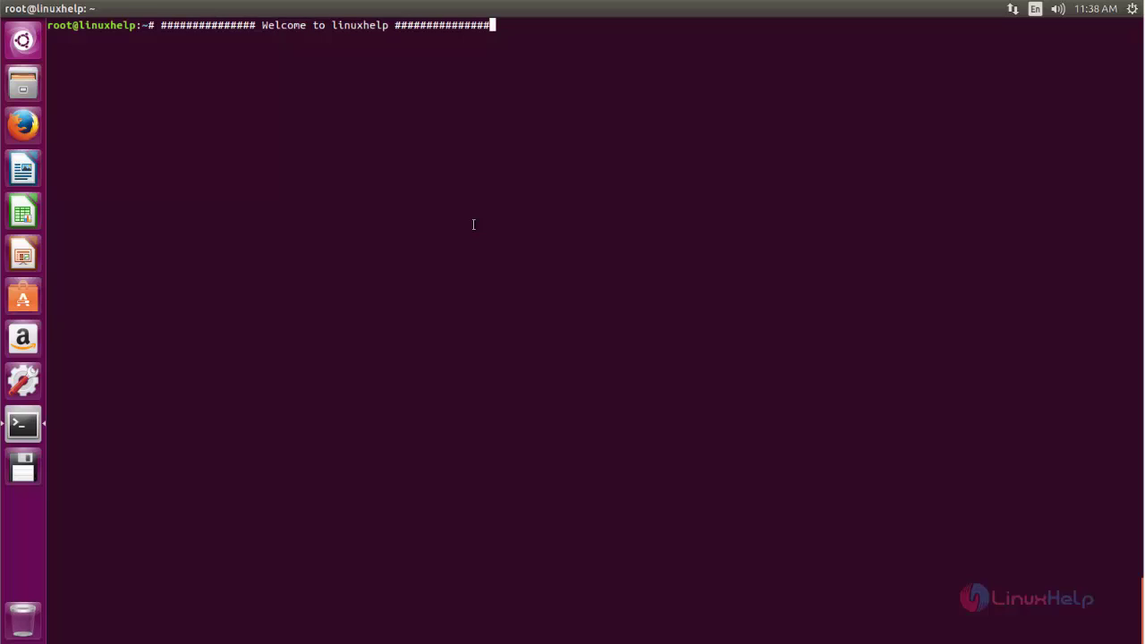
Enter the '# Welcome to linuxhelp' comment line at the root prompt.
key(Return)
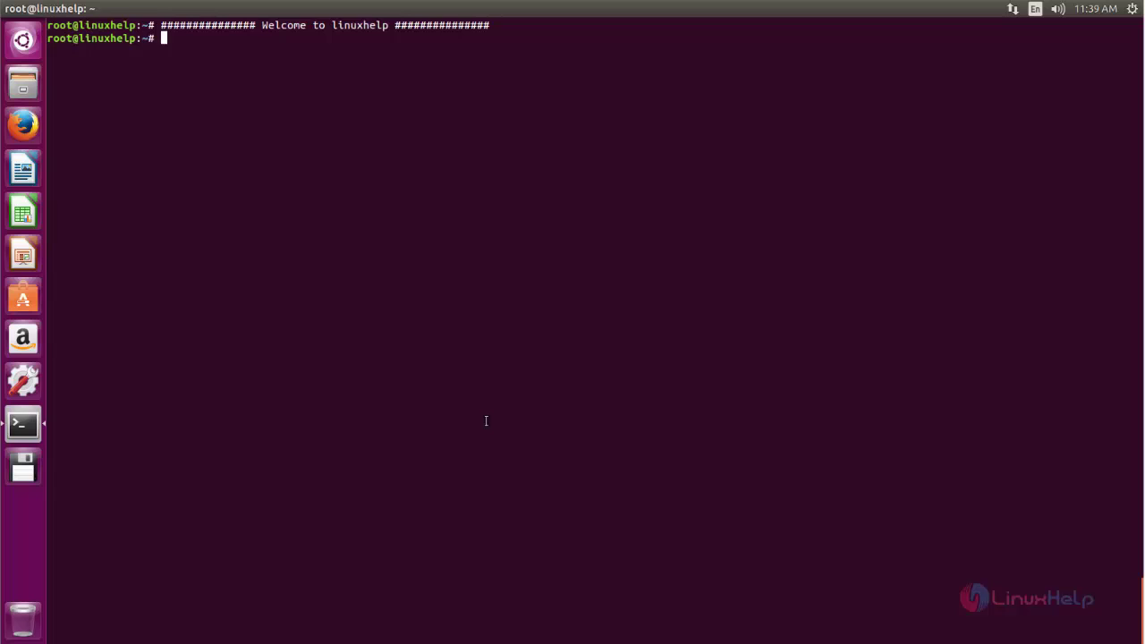
Download SweetHome3D-4.6-linux-x64.tgz from sourceforge with a pasted wget command.
text(wget sourceforge.net/projects/sweethome3d/files/SweetHome3D/SweetHome3D-4.6/SweetHome3D-4.6-linux-x64.tgz)
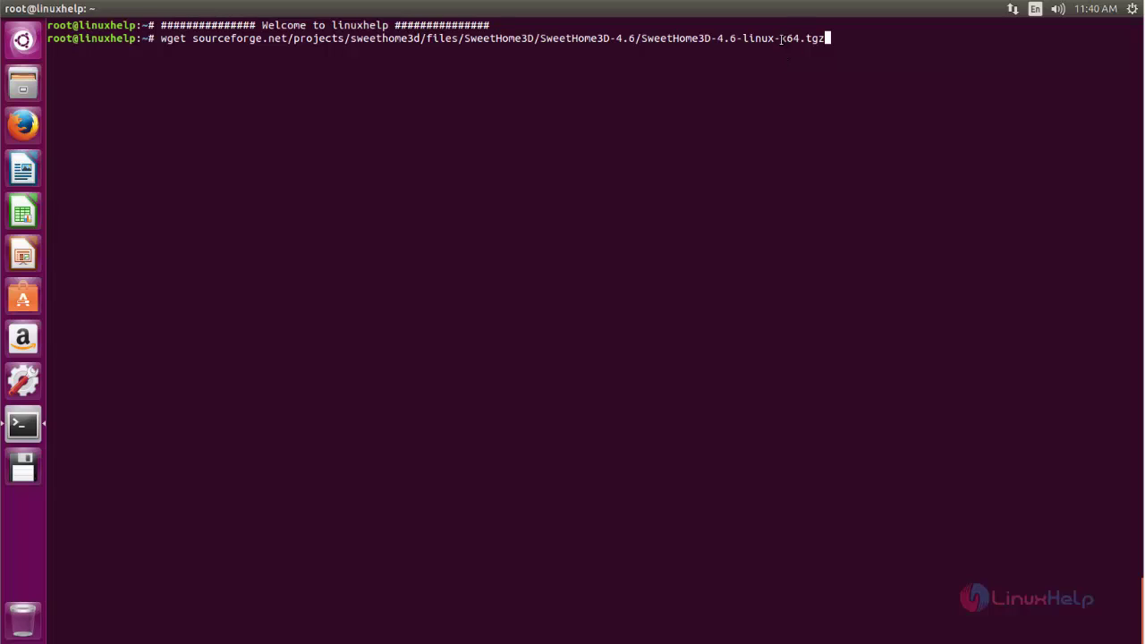
drag(780, 40, 802, 43)
click(673, 229)
key(Return)
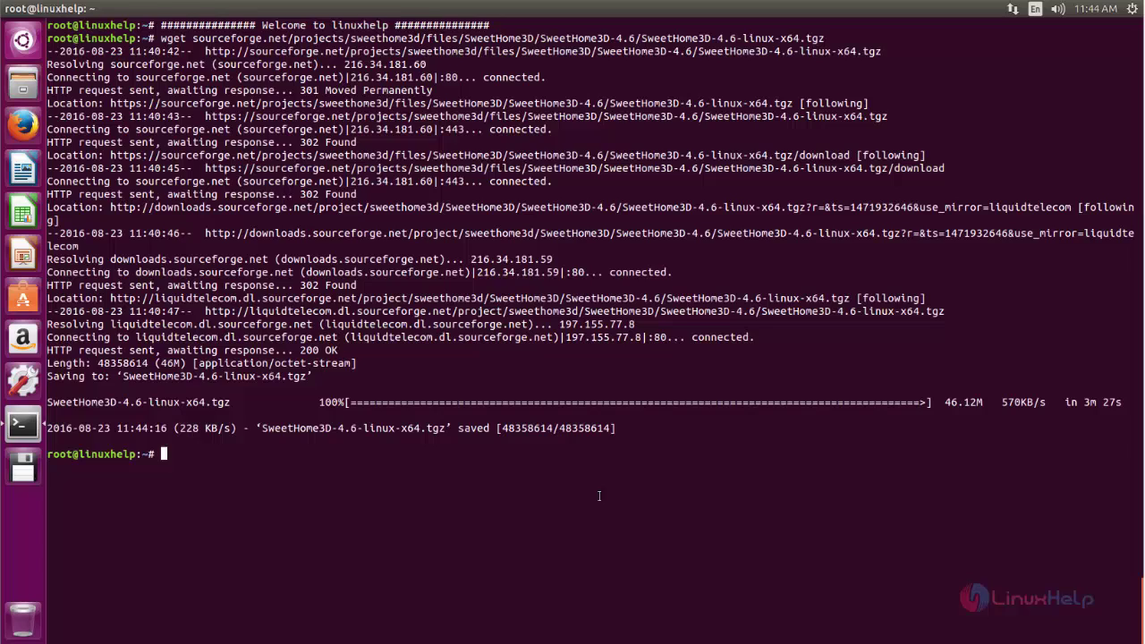
List the home folder and extract SweetHome3D-4.6-linux-x64.tgz with tar -xzvf.
text(ls)
key(Return)
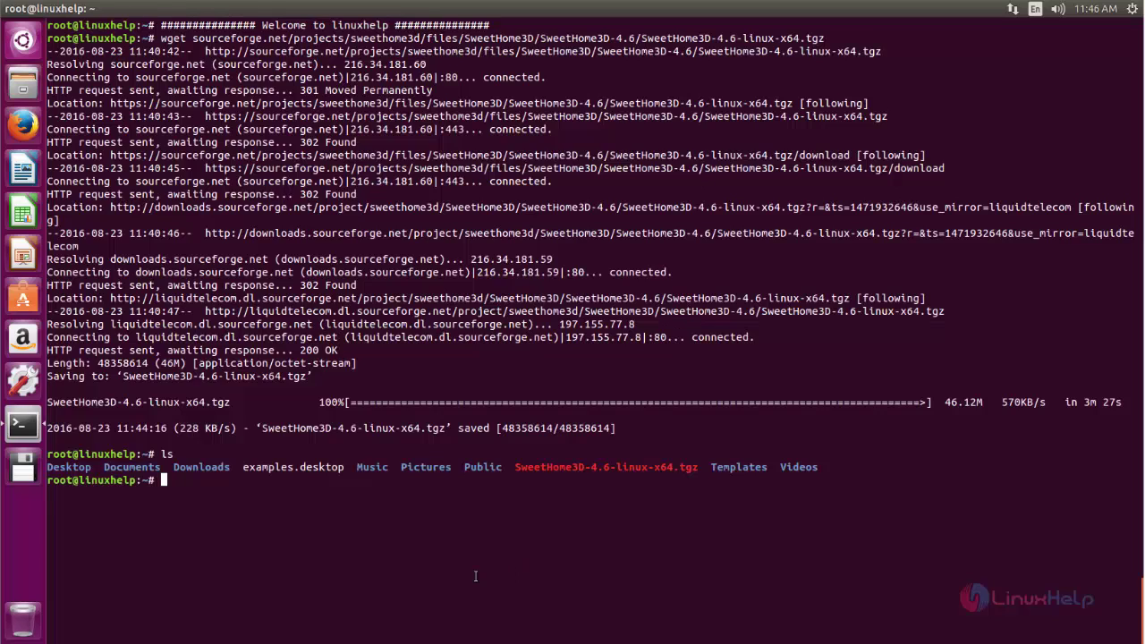
text(tar -xzvf )
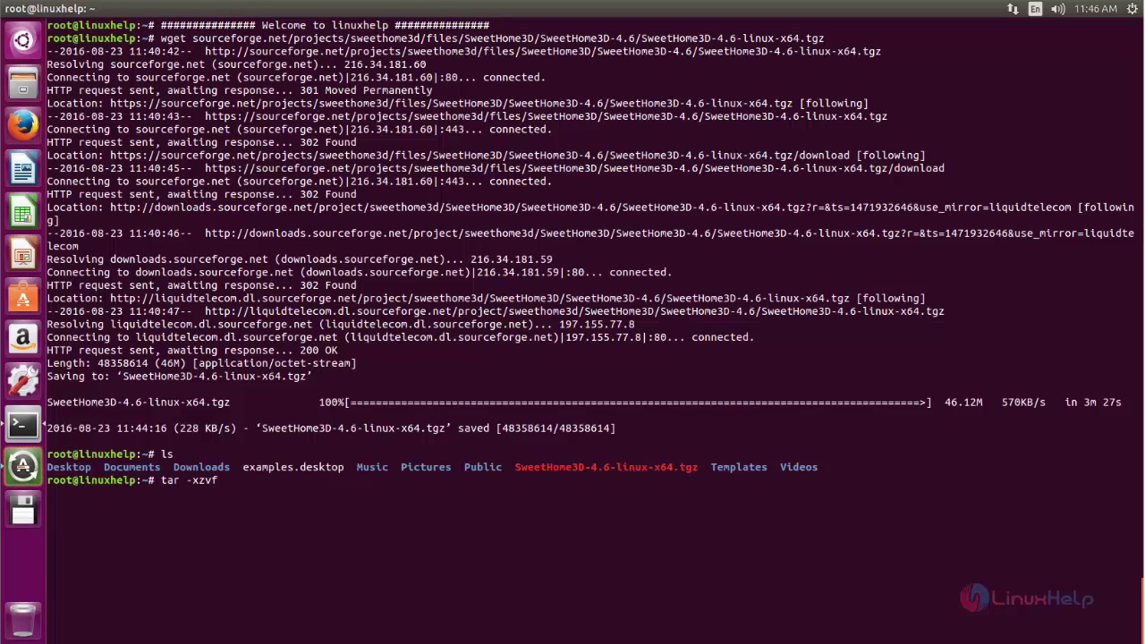
text(S)
key(Tab)
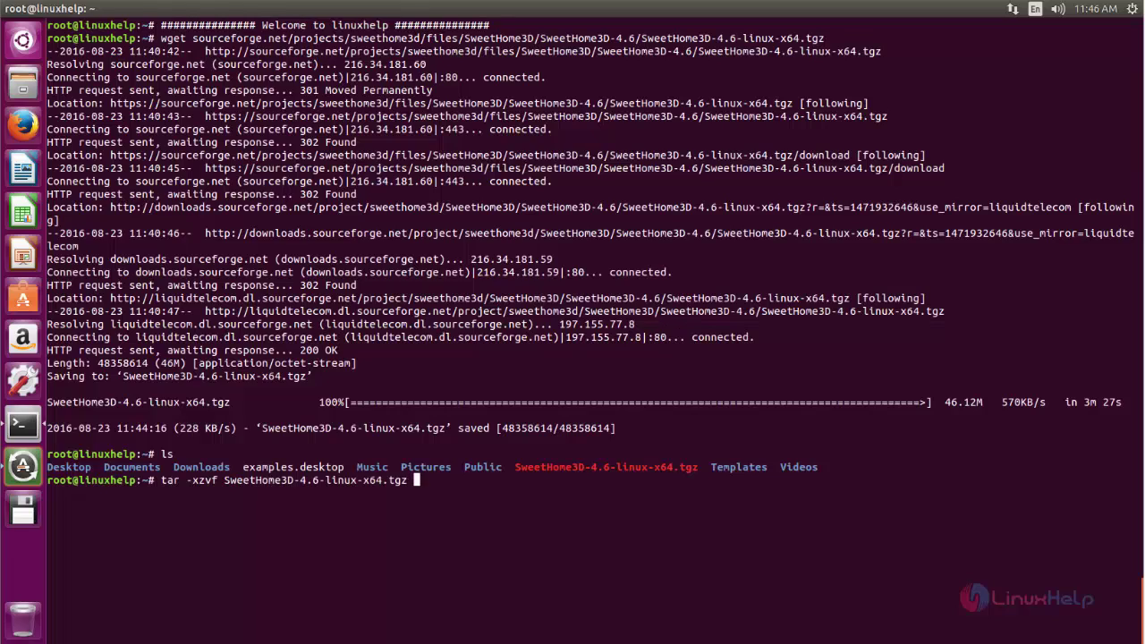
key(Return)
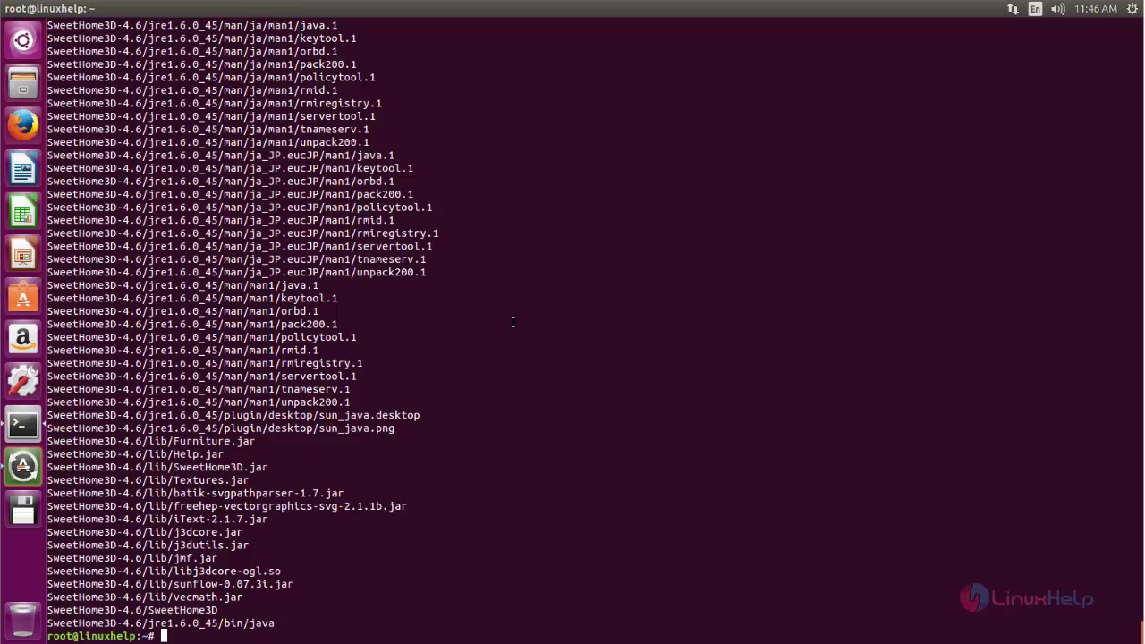
List the new SweetHome3D-4.6 folder and begin an rm -rf command for the archive.
text(ls)
key(Return)
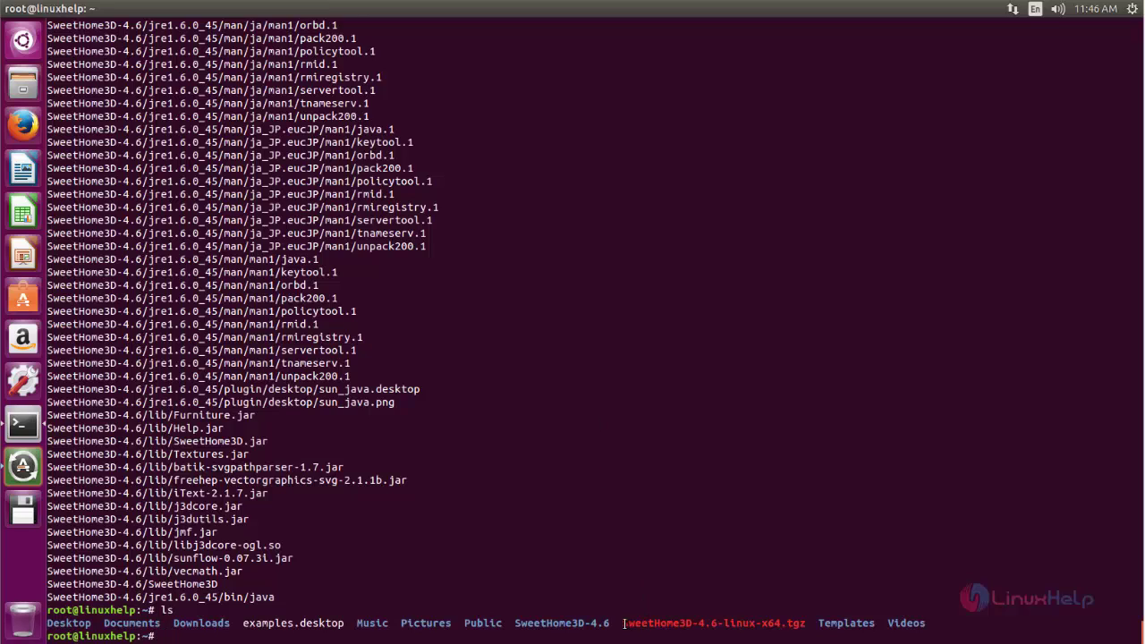
drag(623, 624, 806, 623)
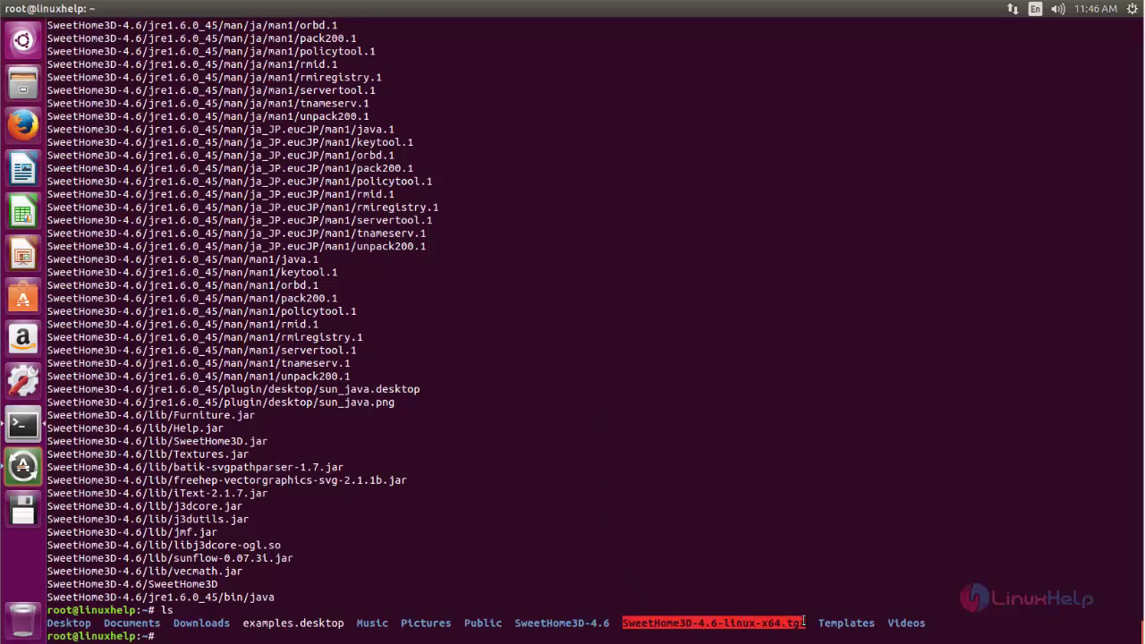
text(rm -rf S)
key(Tab)
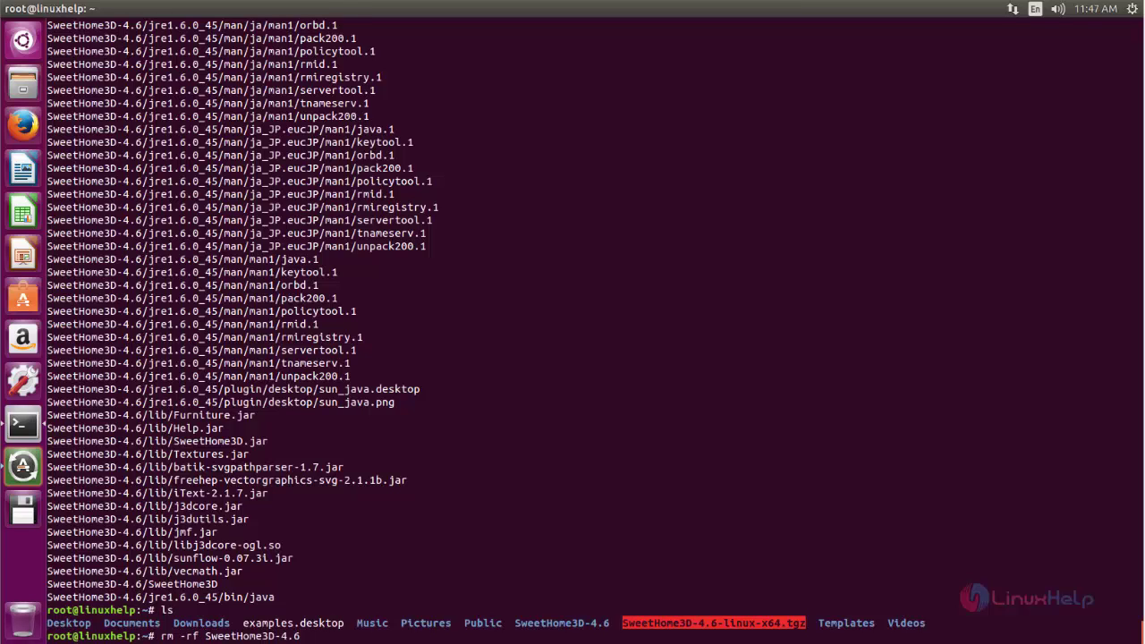
Delete SweetHome3D-4.6-linux-x64.tgz with rm -rf.
text(-)
key(Tab)
key(Return)
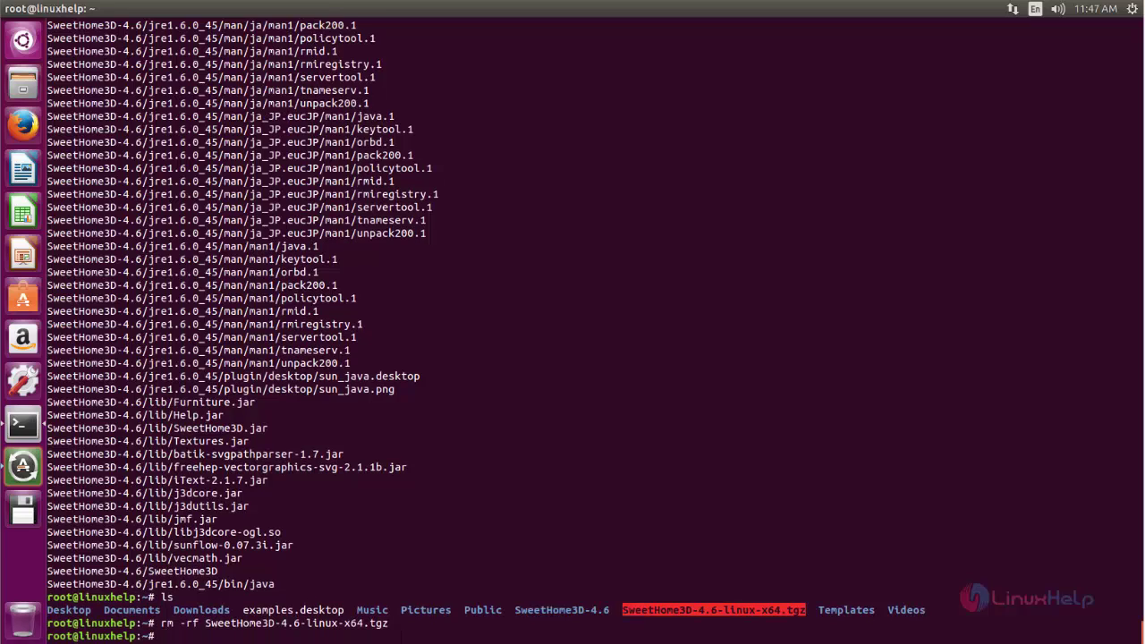
Change into the SweetHome3D-4.6 folder and list its contents.
drag(515, 609, 611, 611)
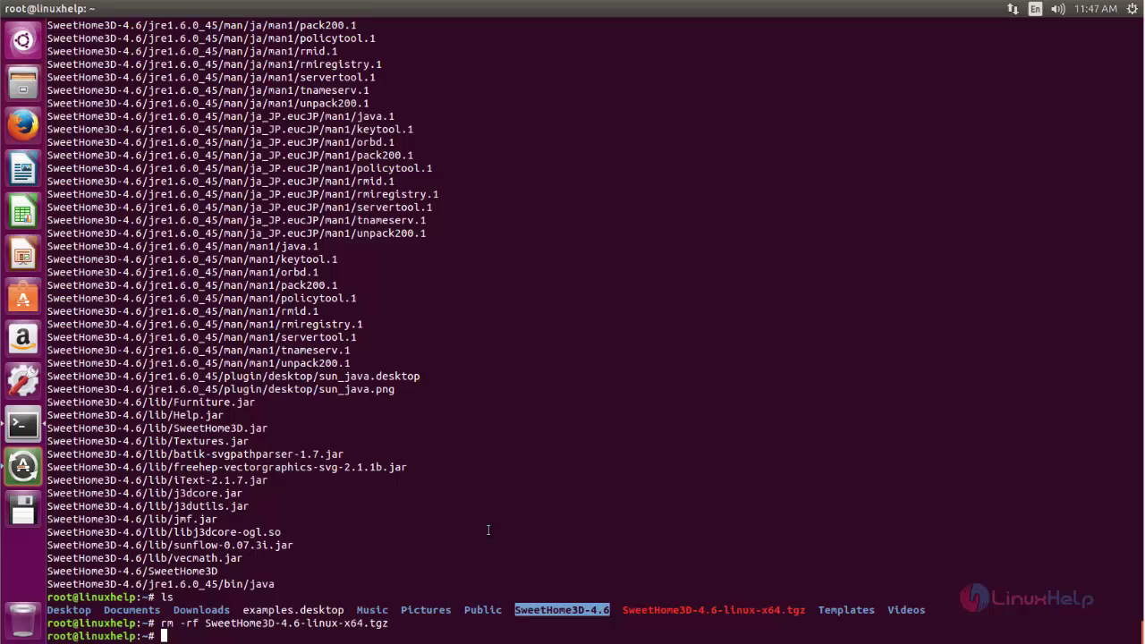
text(cd Sw)
key(Tab)
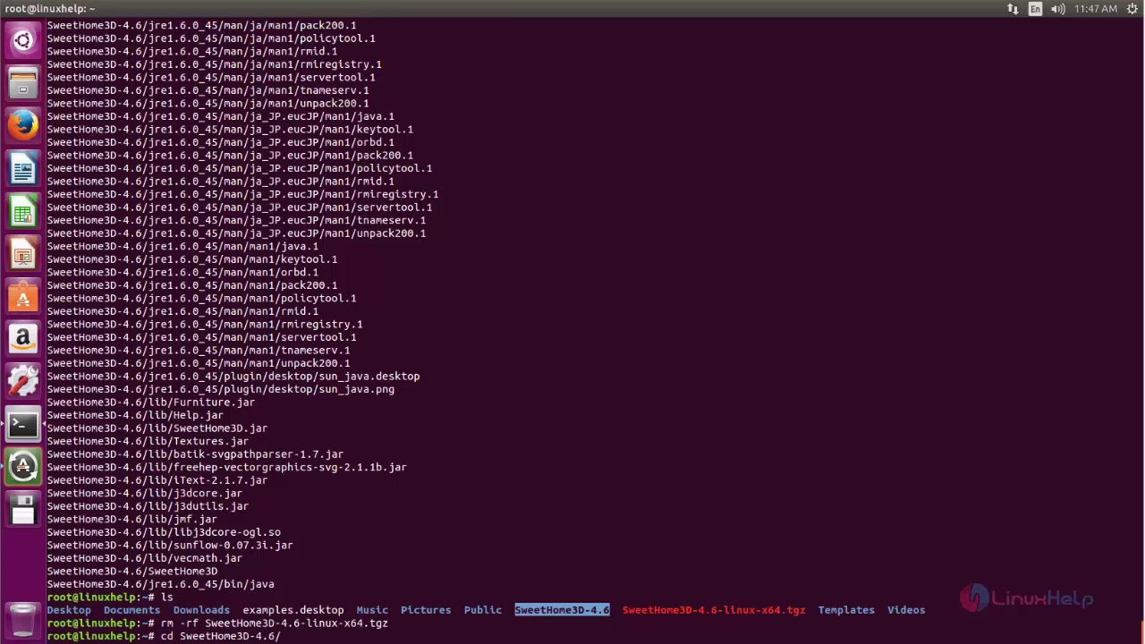
key(Return)
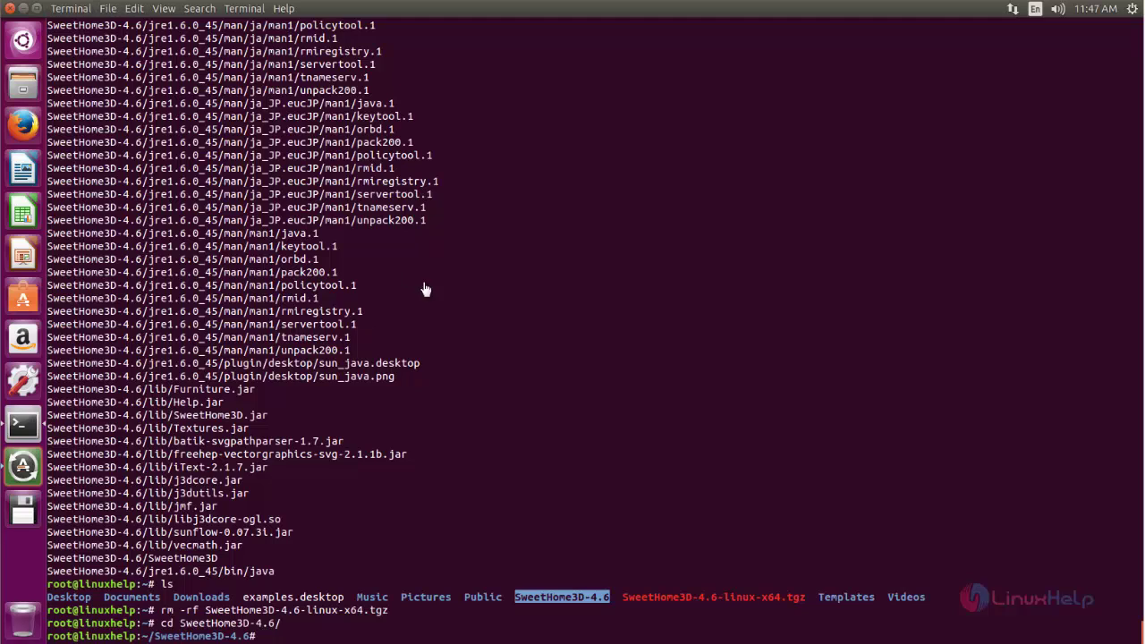
text(ls)
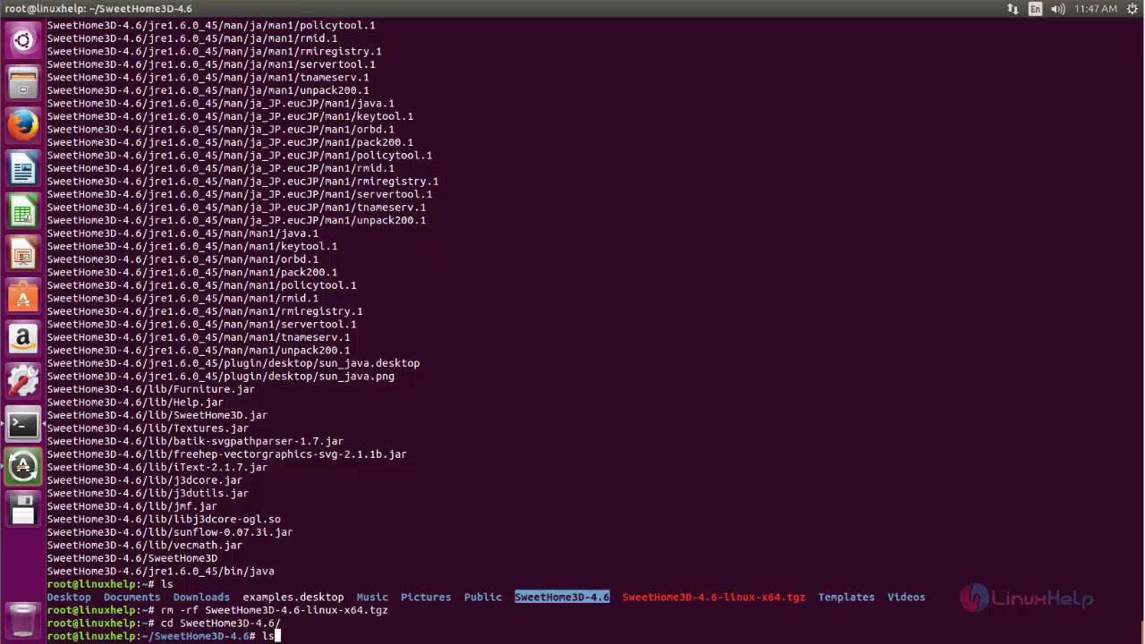
key(Return)
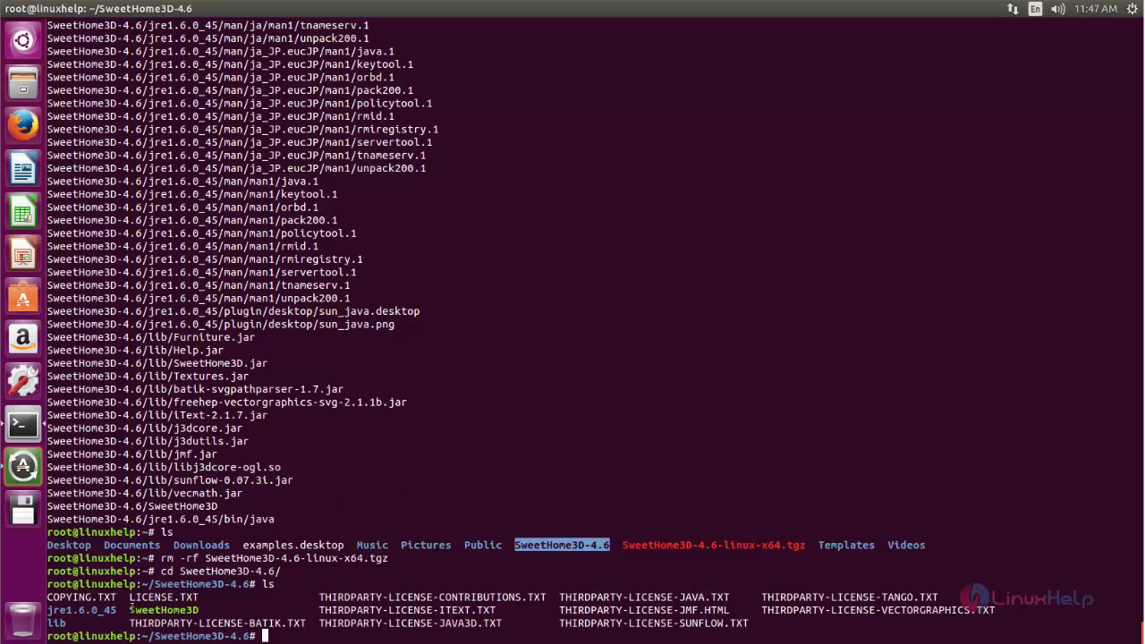
Enter the ./SweetHome3D launcher command at the prompt.
drag(124, 610, 199, 610)
click(288, 561)
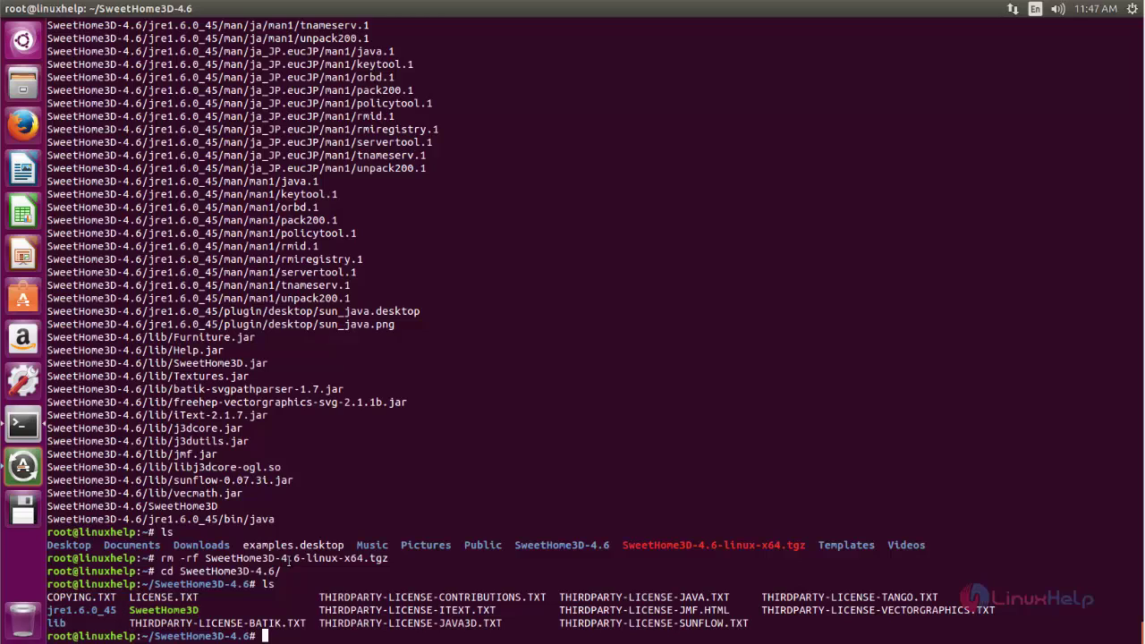
text(./Sw)
key(Tab)
Run ./SweetHome3D to start Sweet Home 3D with an untitled home.
key(Return)
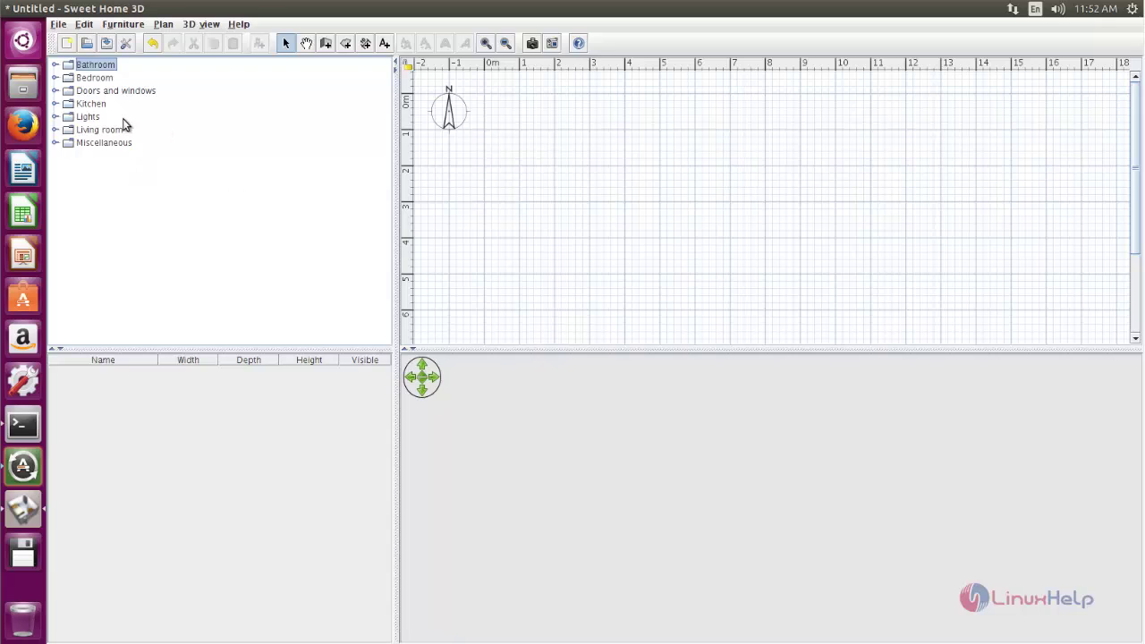
Place a trial Kitchen clothes washer in the plan, view it in 3D, then delete it.
click(54, 105)
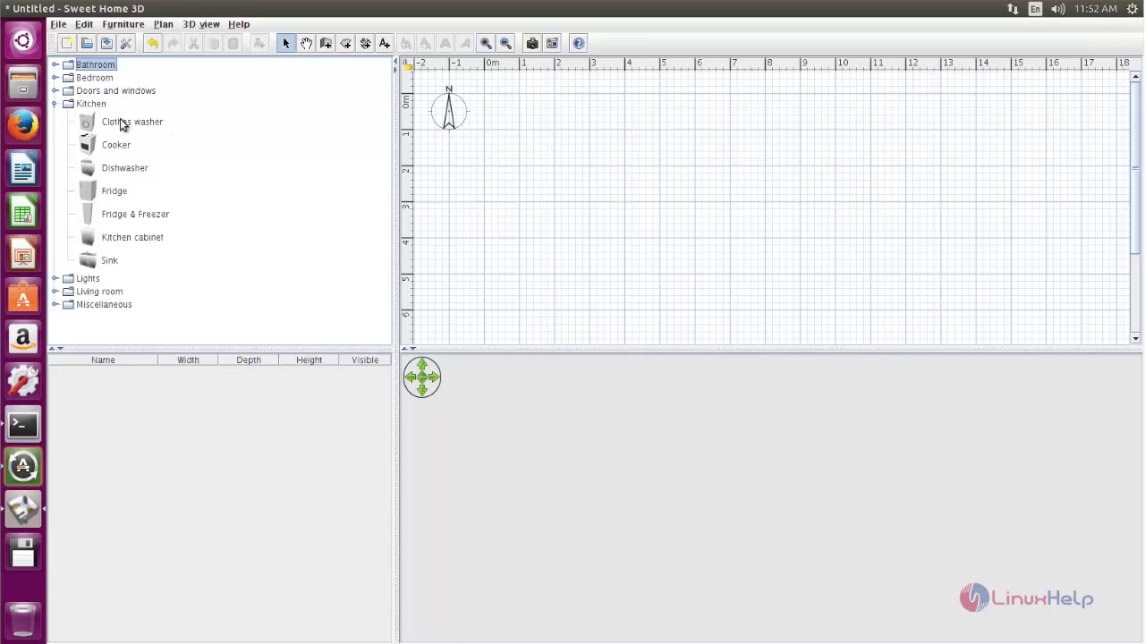
drag(123, 125, 725, 190)
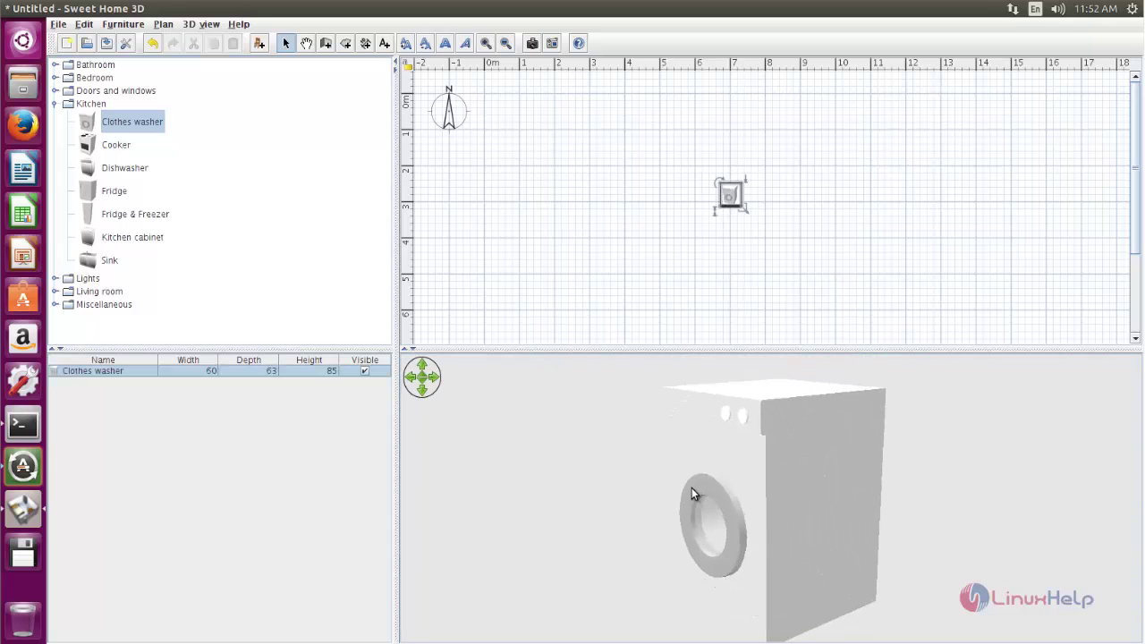
drag(766, 502, 858, 516)
drag(680, 439, 635, 424)
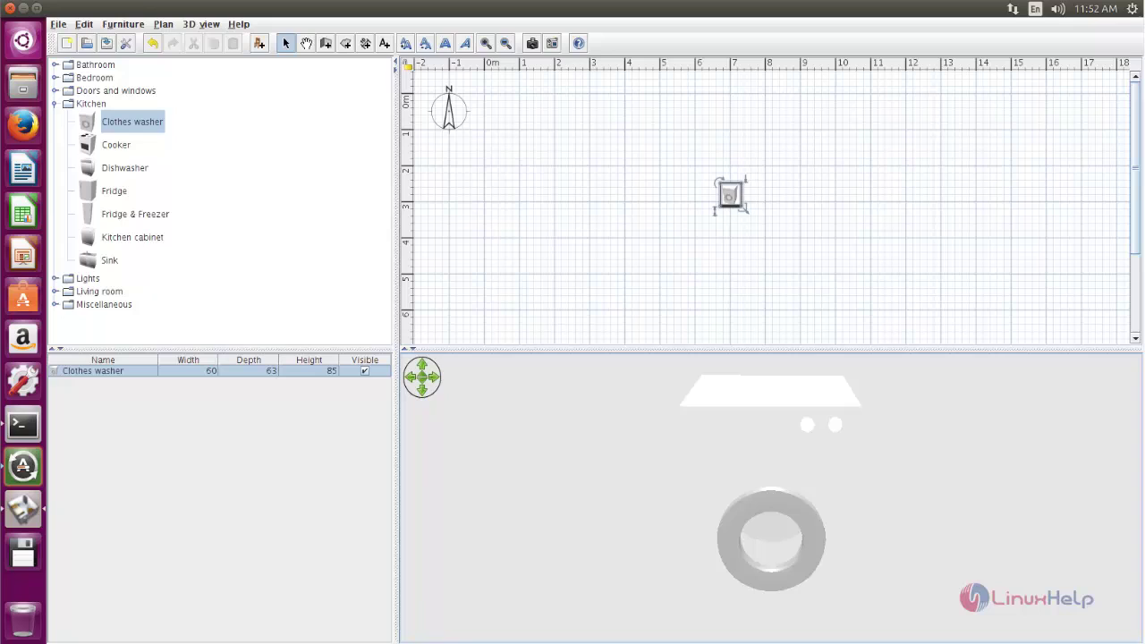
click(726, 196)
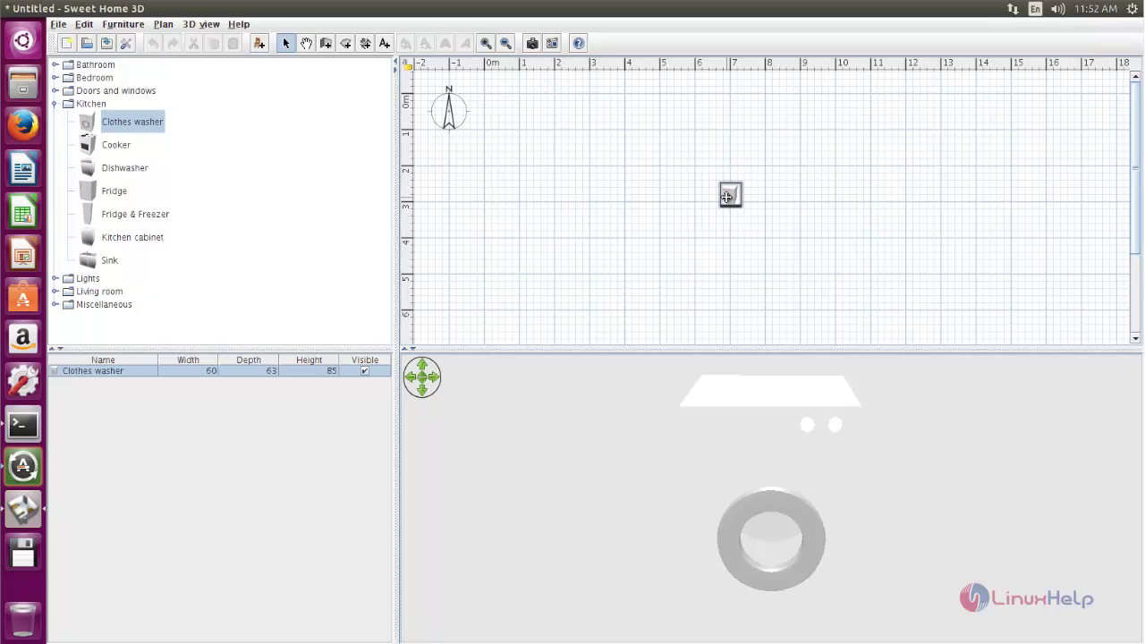
key(Delete)
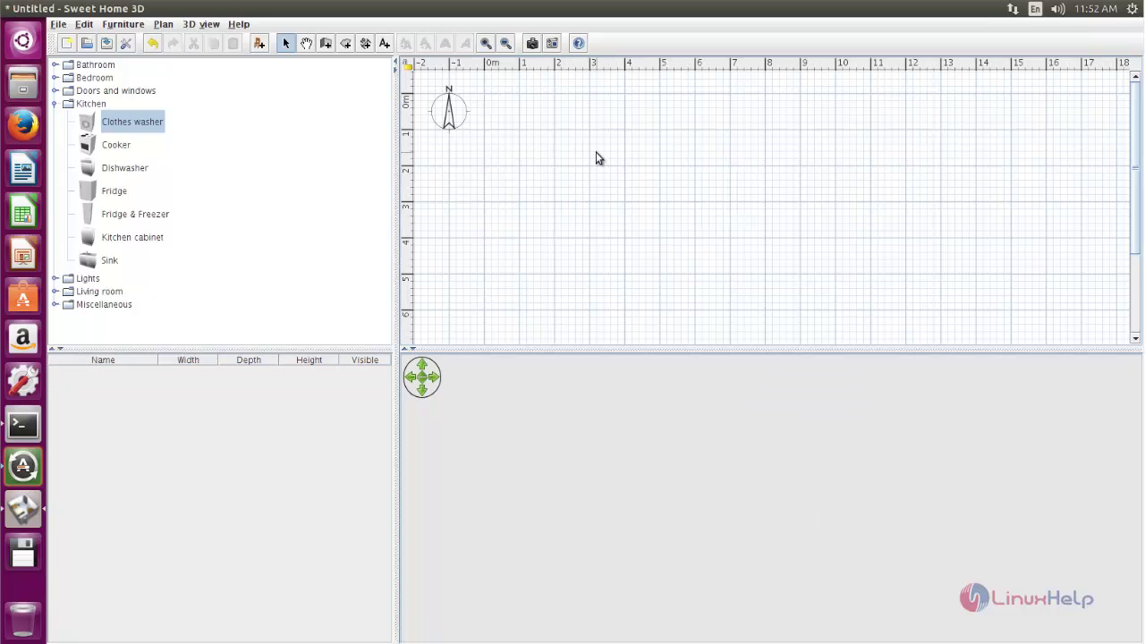
Switch the plan to wall creation and turn off the wall drawing tip.
right_click(666, 167)
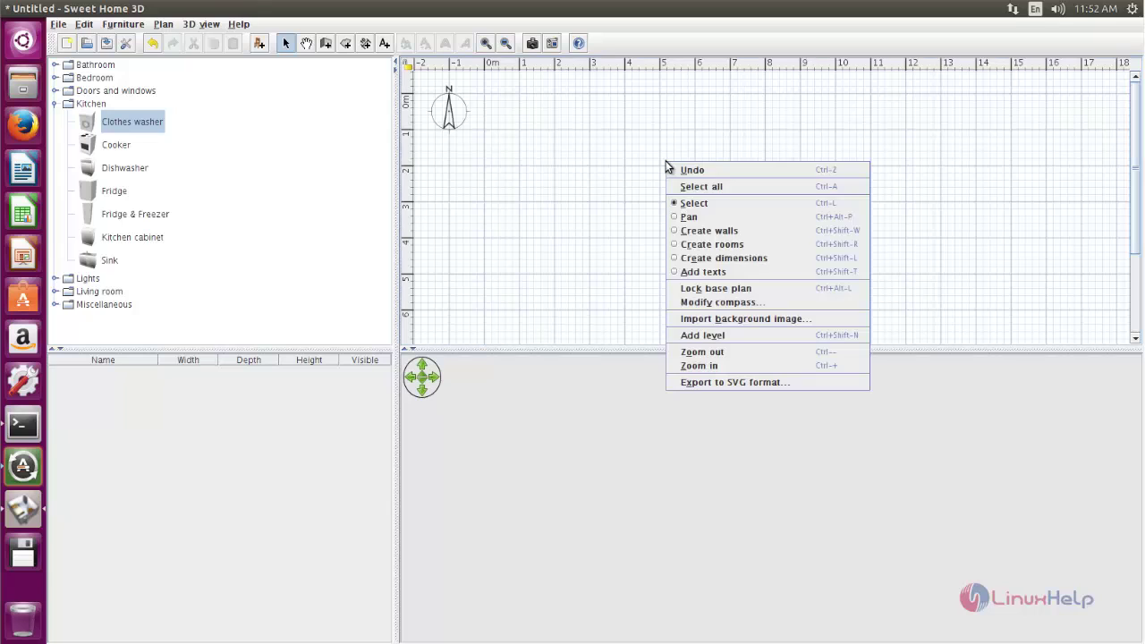
click(691, 234)
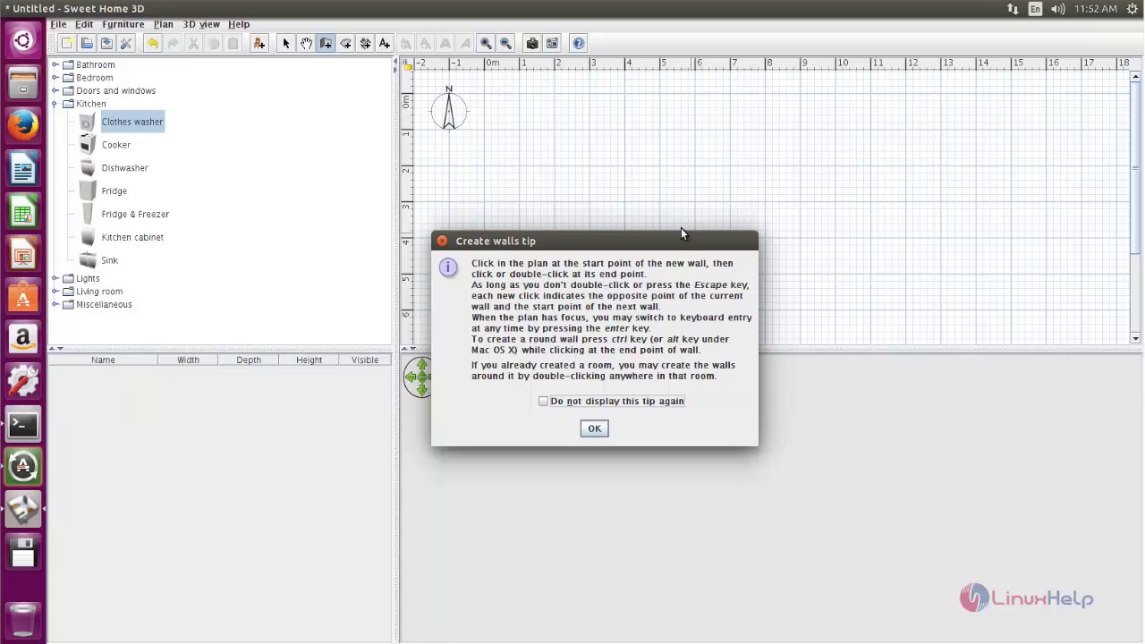
click(546, 402)
click(595, 430)
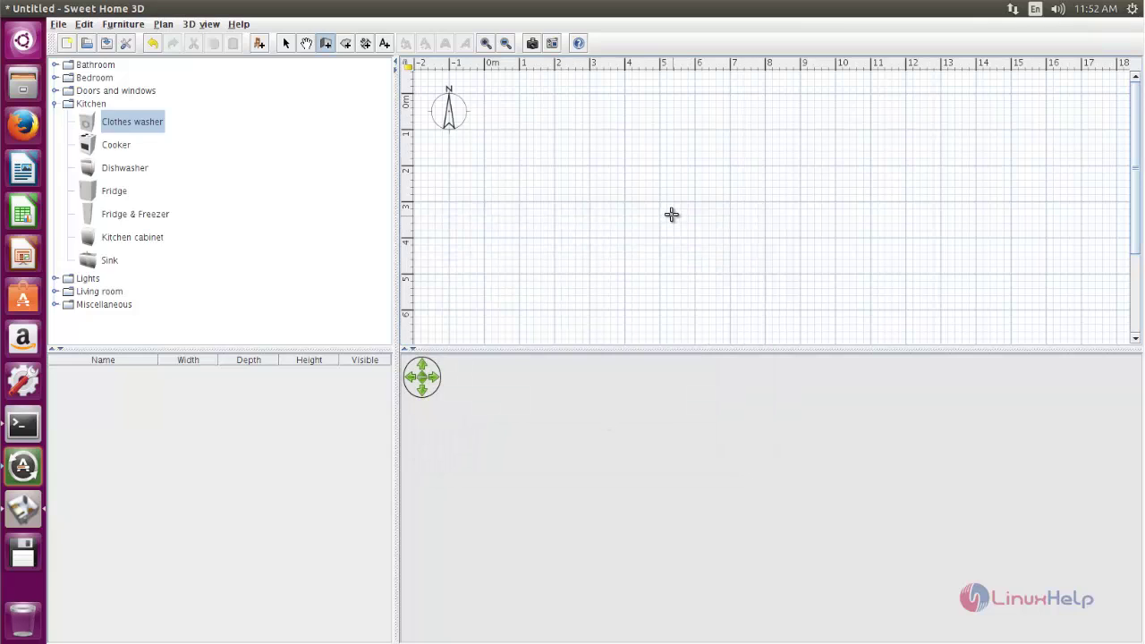
Draw four walls forming a closed 898 × 500 cm rectangle.
click(590, 130)
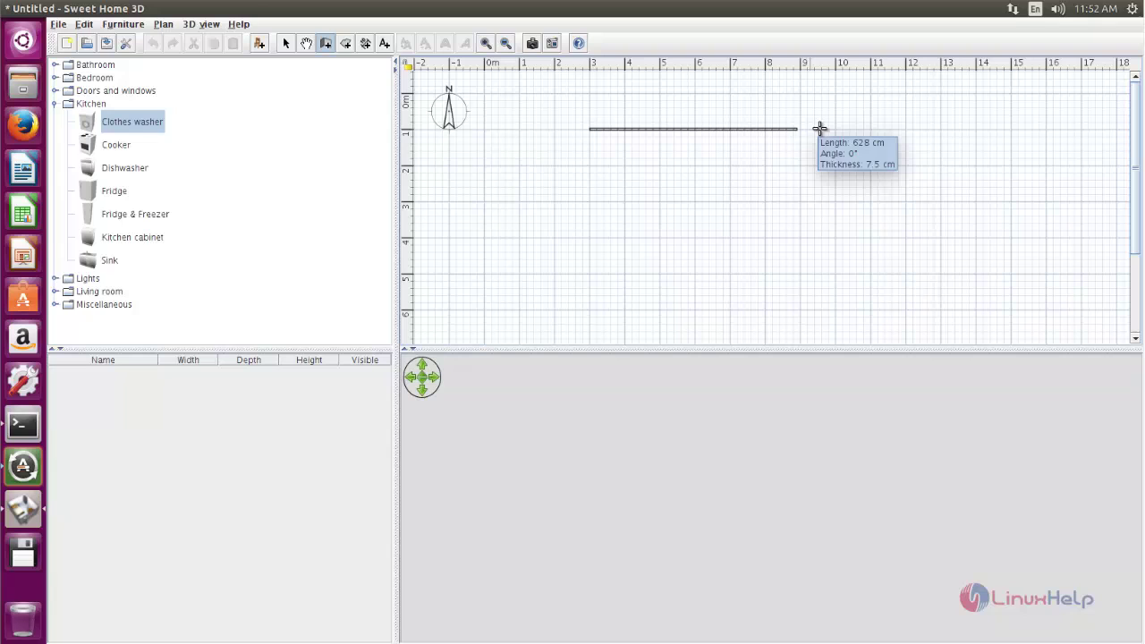
click(906, 131)
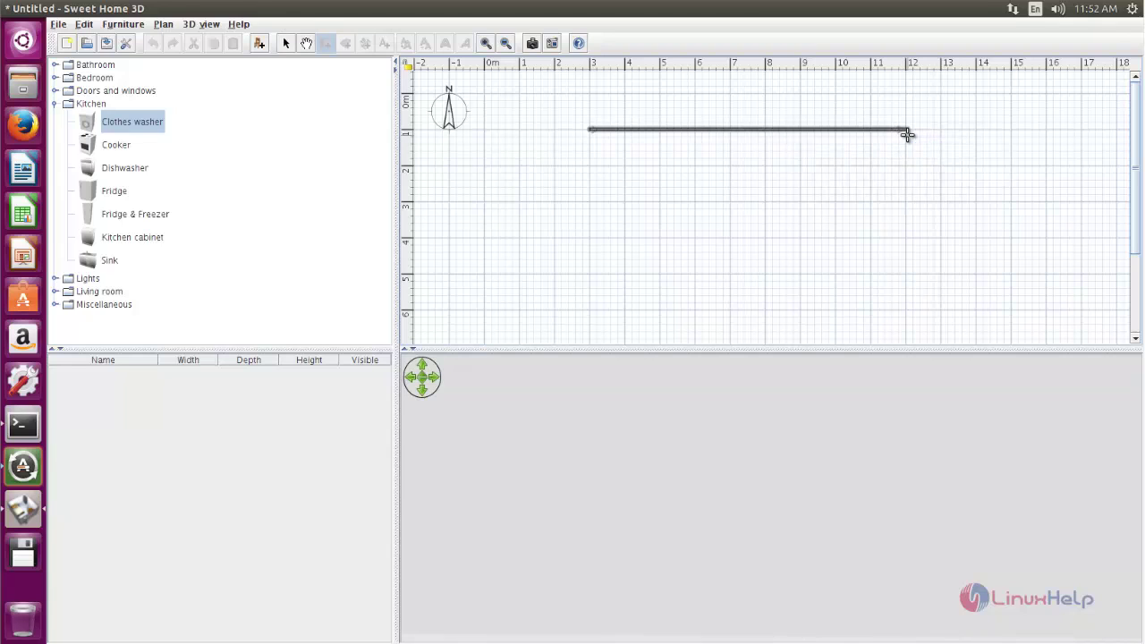
click(908, 310)
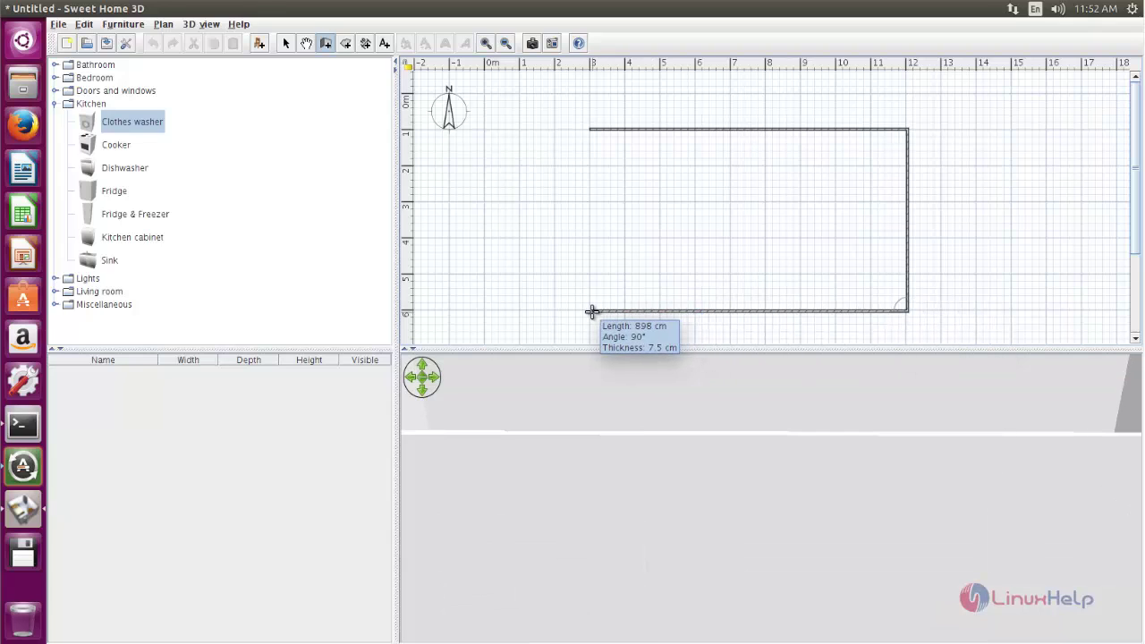
click(590, 311)
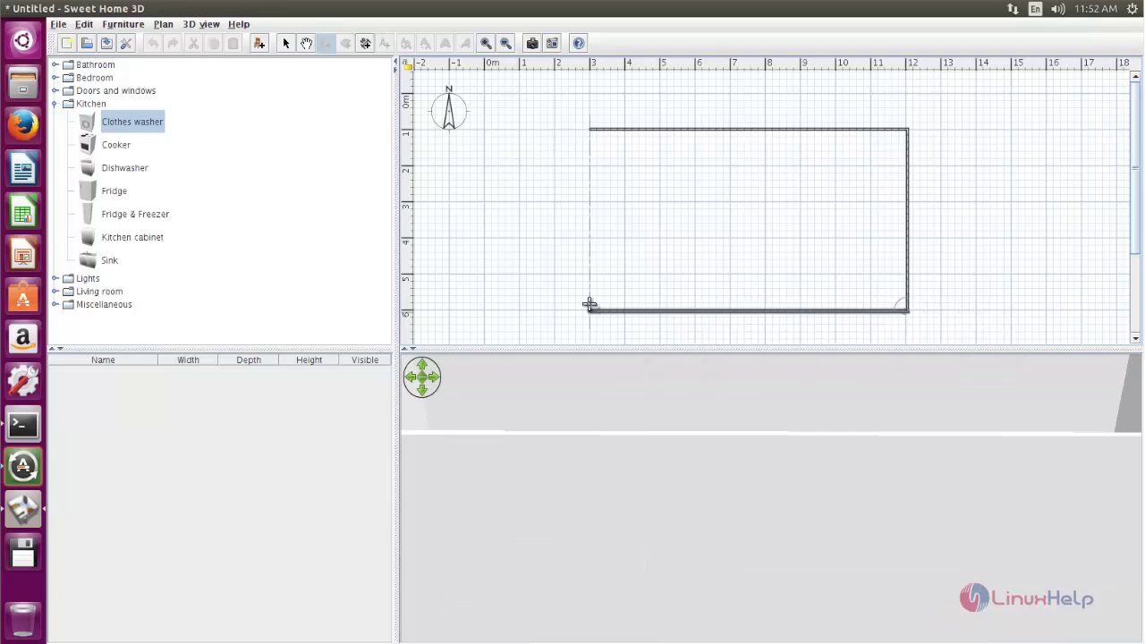
double_click(591, 132)
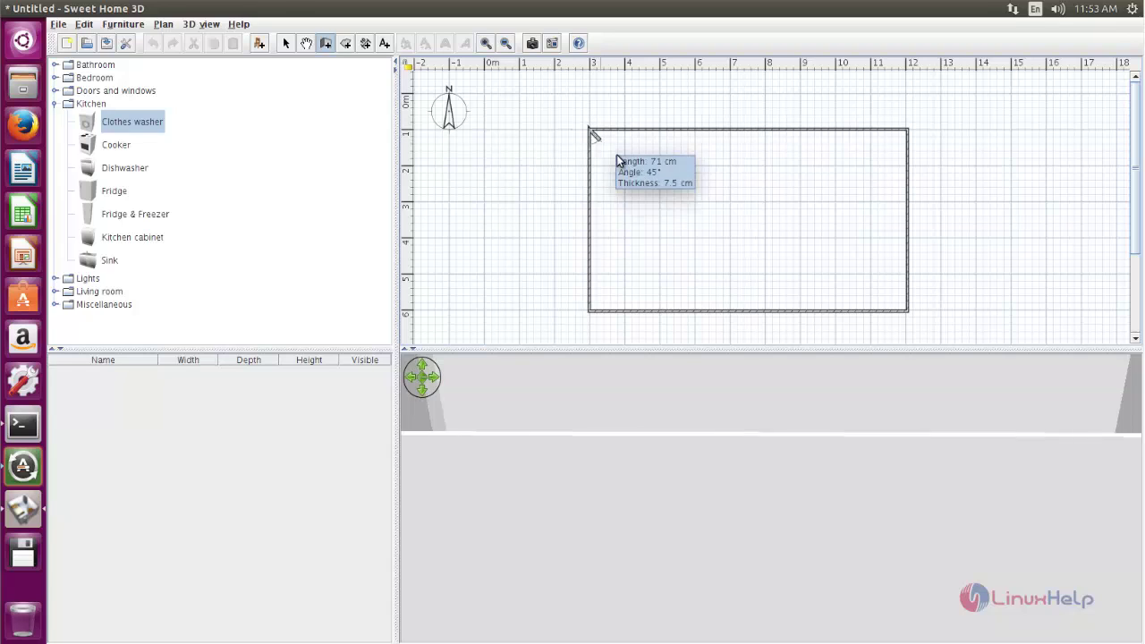
Zoom and orbit the 3D view over the walled box, then switch to room creation.
right_click(616, 154)
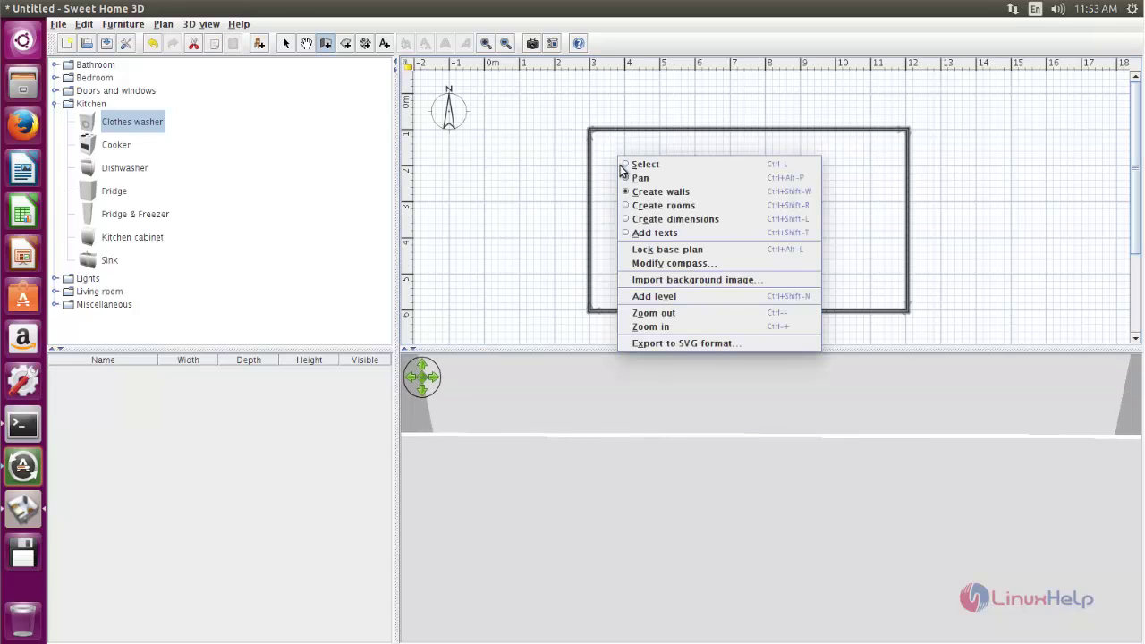
click(605, 63)
scroll(600, 394, up, 5)
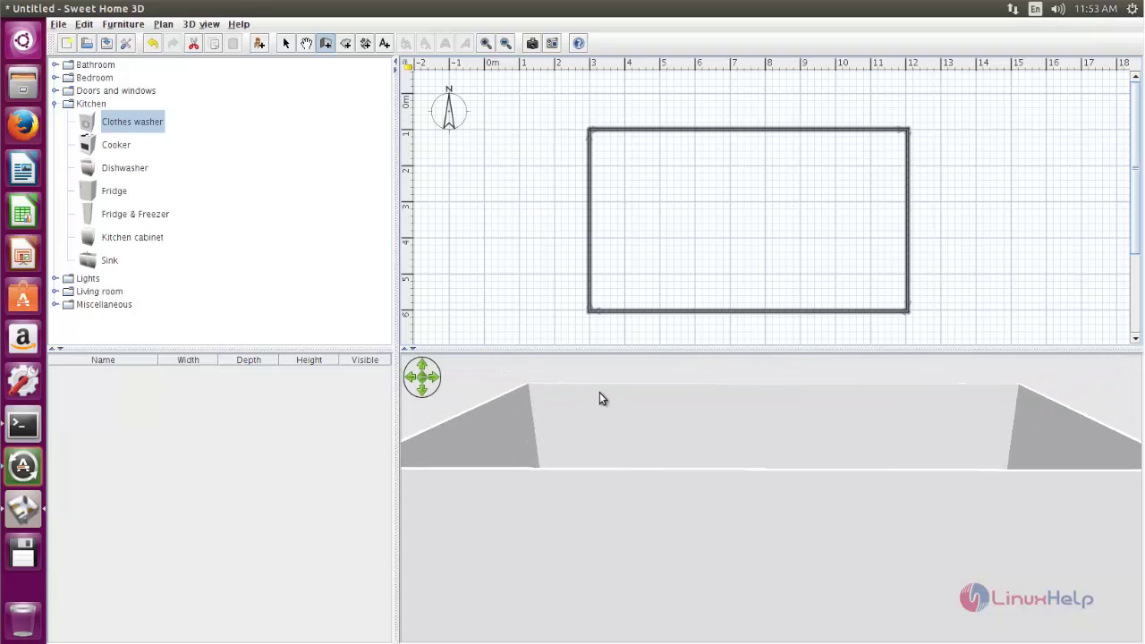
scroll(599, 393, down, 3)
scroll(631, 508, up, 3)
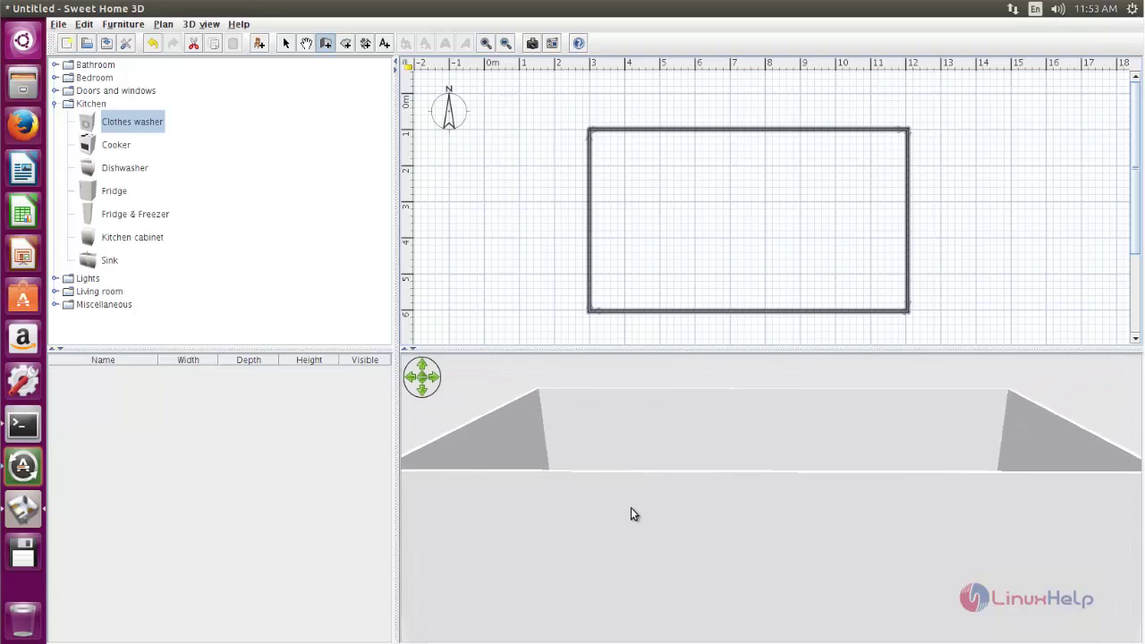
scroll(696, 506, down, 3)
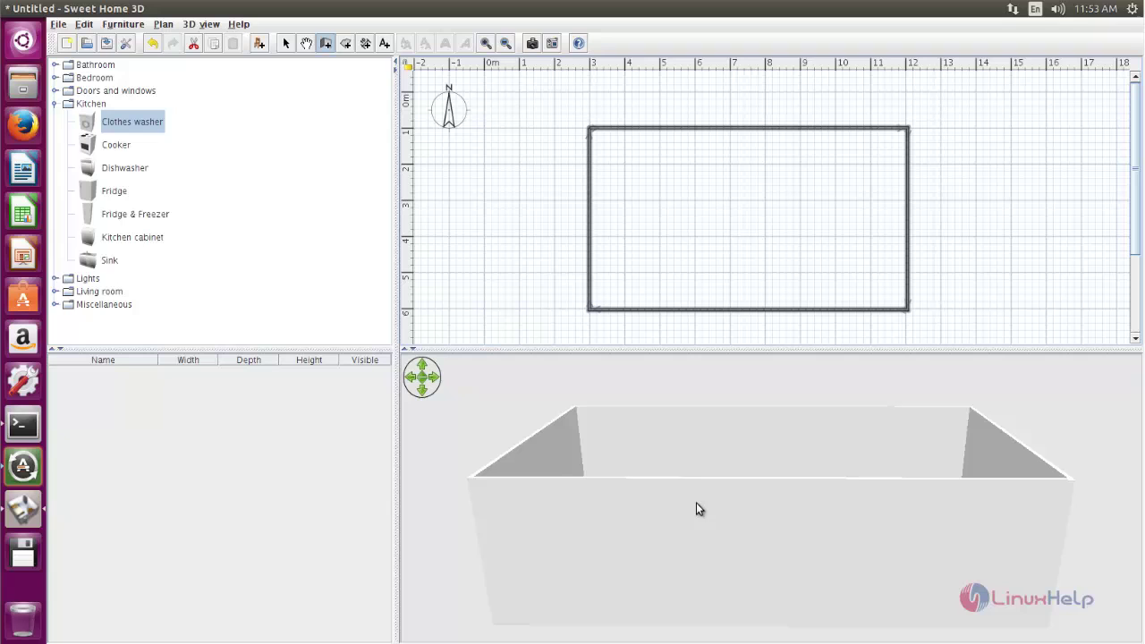
scroll(696, 509, down, 2)
mouse_move(696, 509)
mouse_down()
mouse_move(634, 447)
mouse_move(800, 540)
mouse_move(707, 519)
mouse_move(693, 501)
mouse_up()
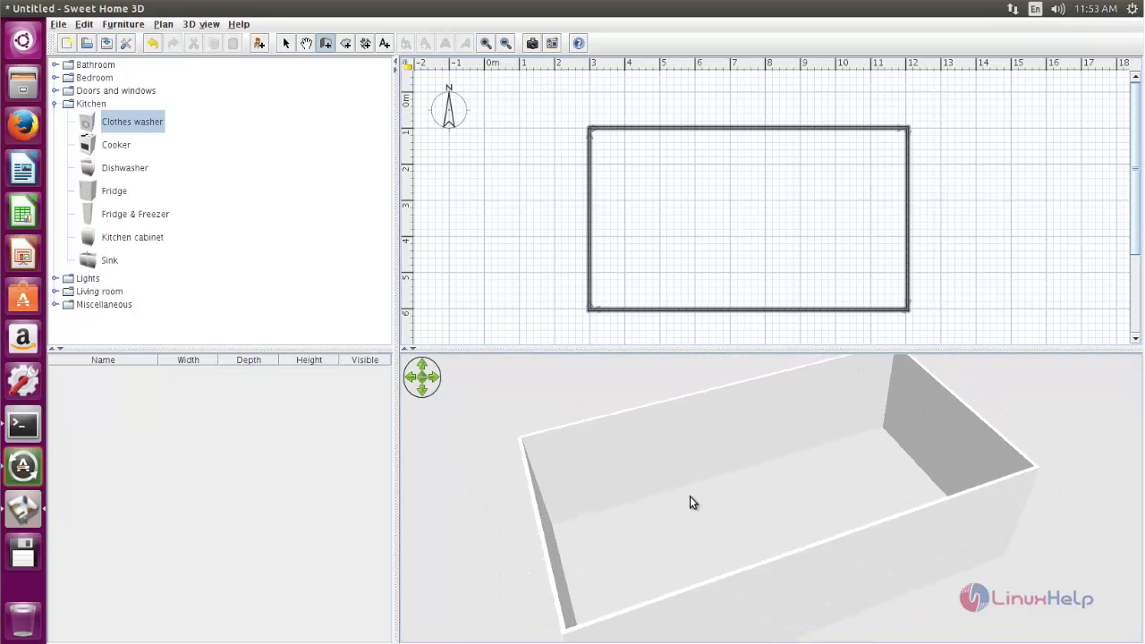
click(346, 43)
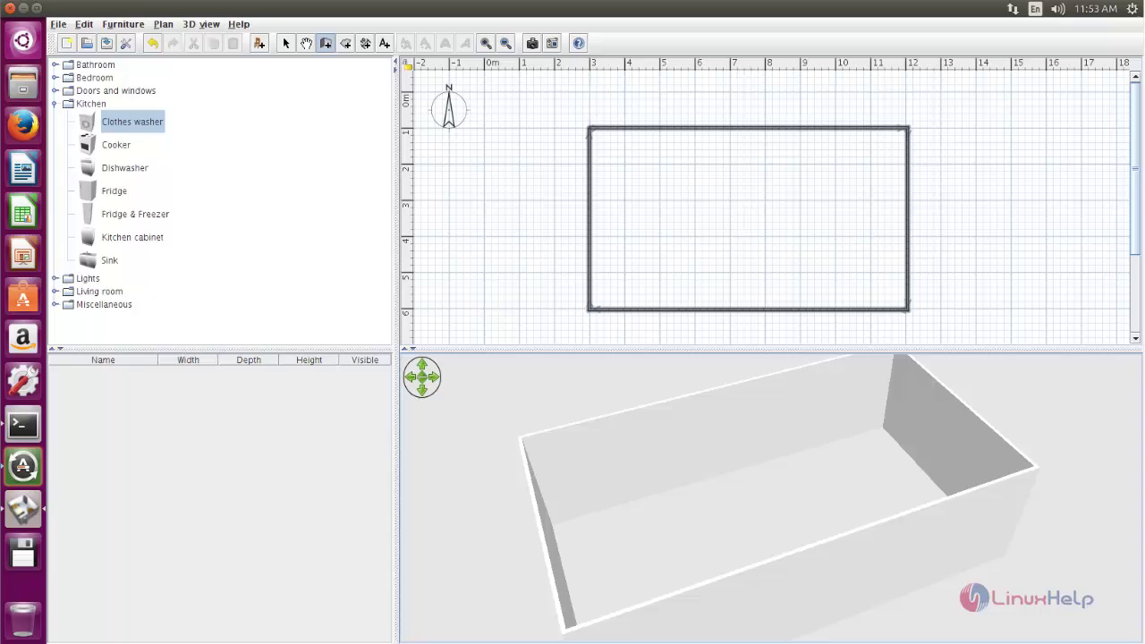
Trace a 44.61 m² room floor through the four wall corners of the rectangle.
right_click(539, 181)
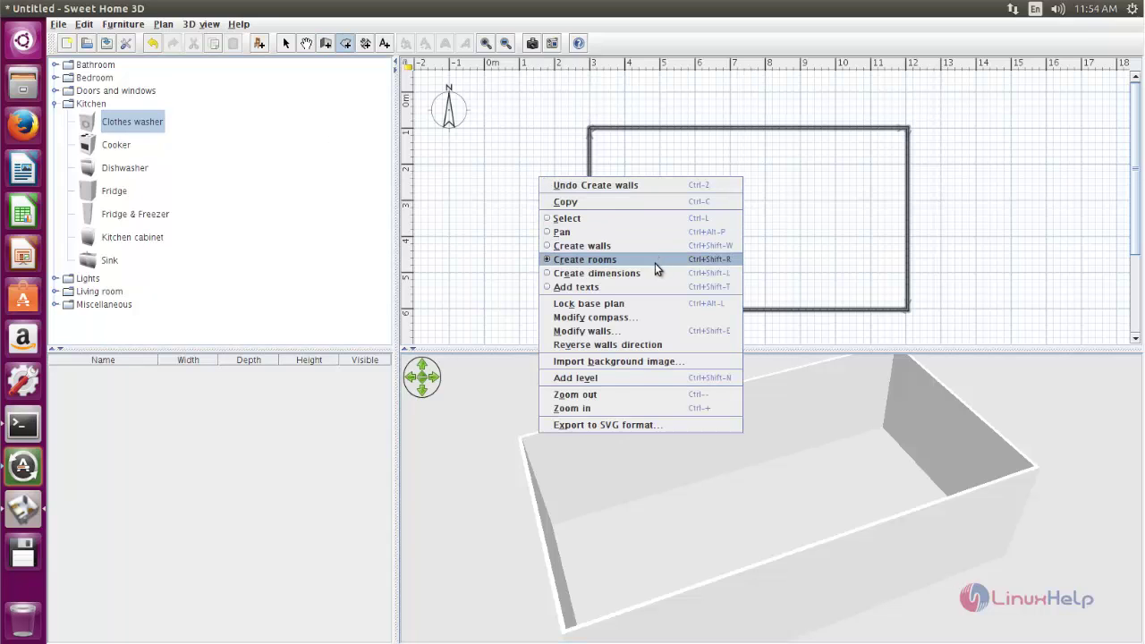
click(627, 259)
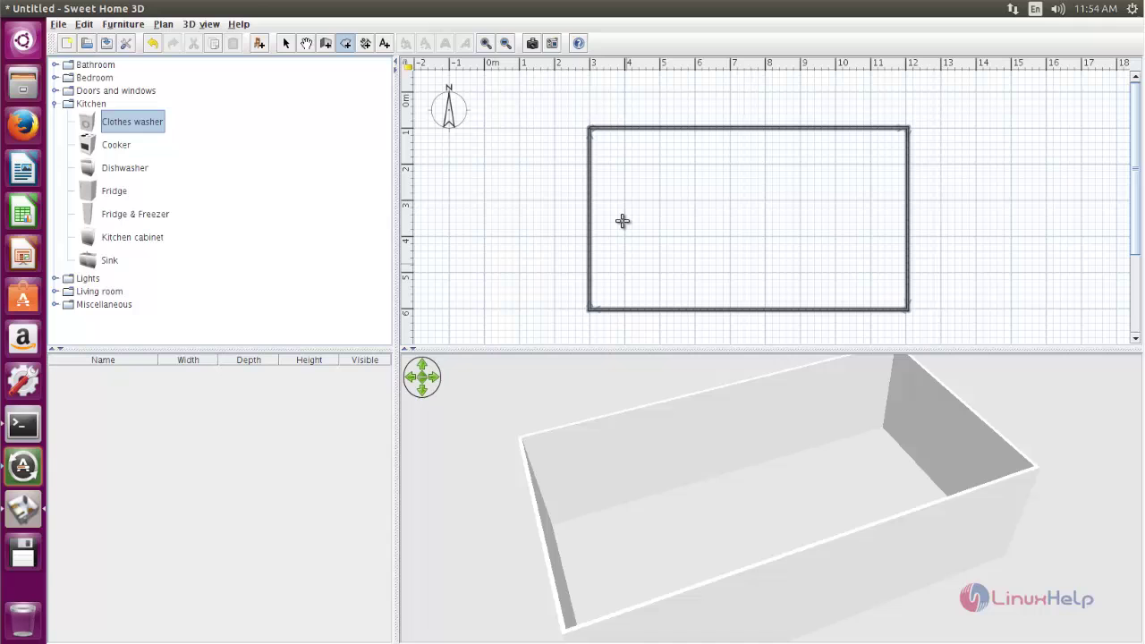
click(591, 129)
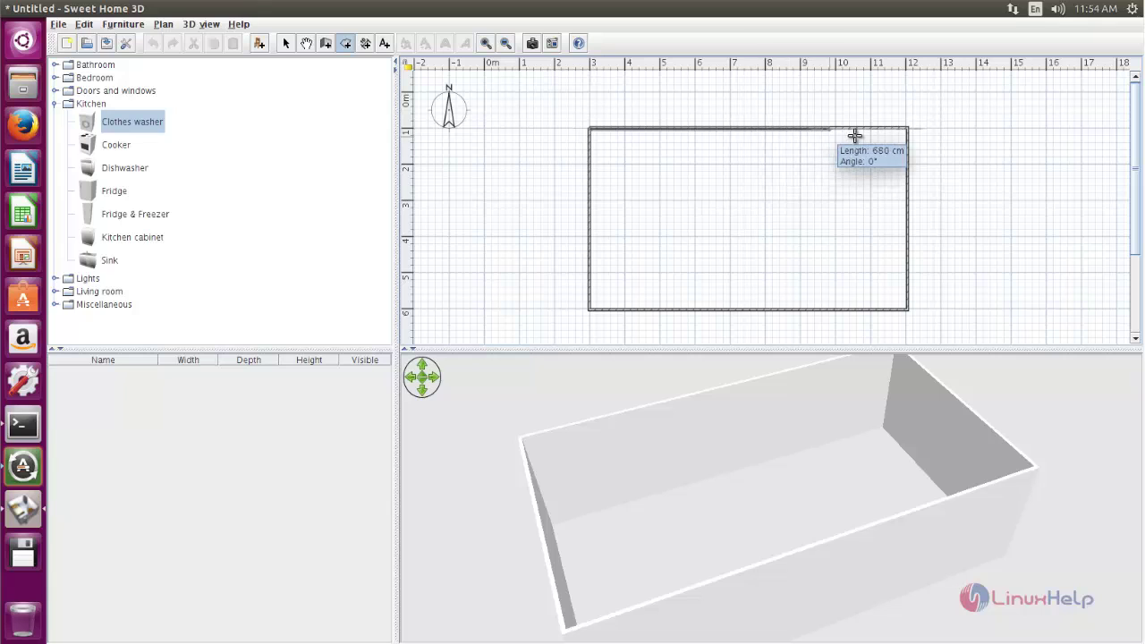
click(907, 130)
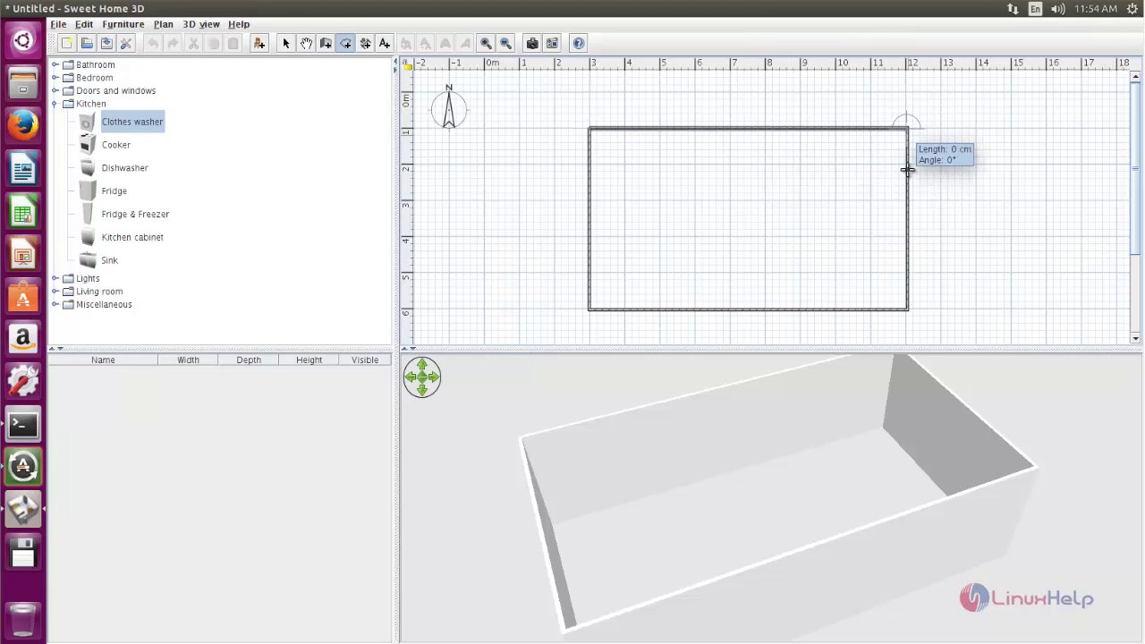
click(904, 308)
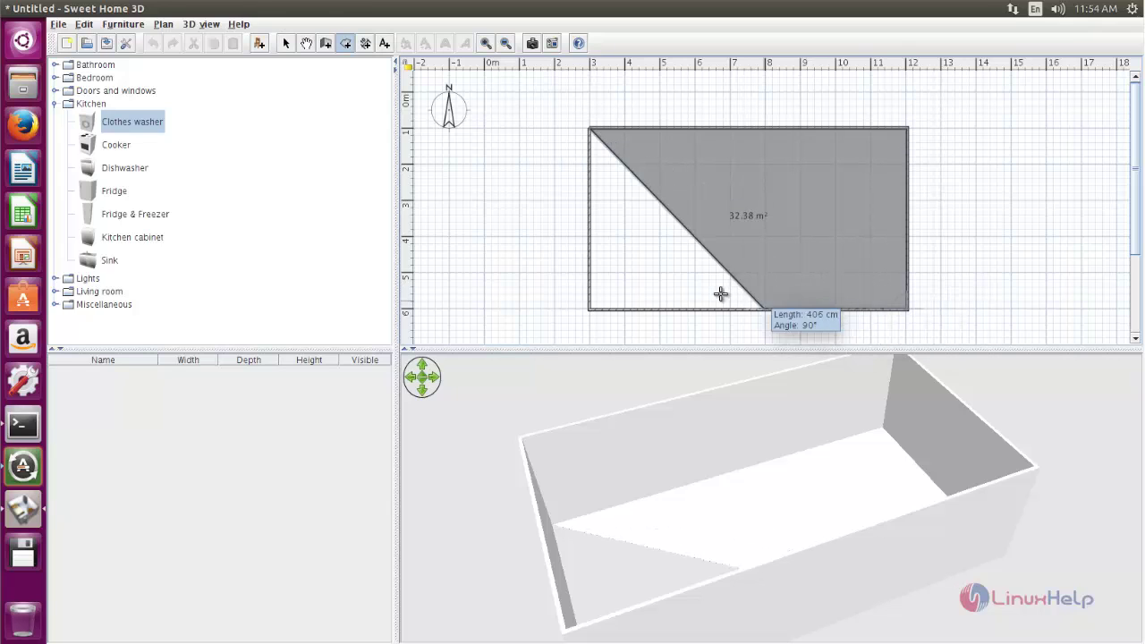
click(590, 304)
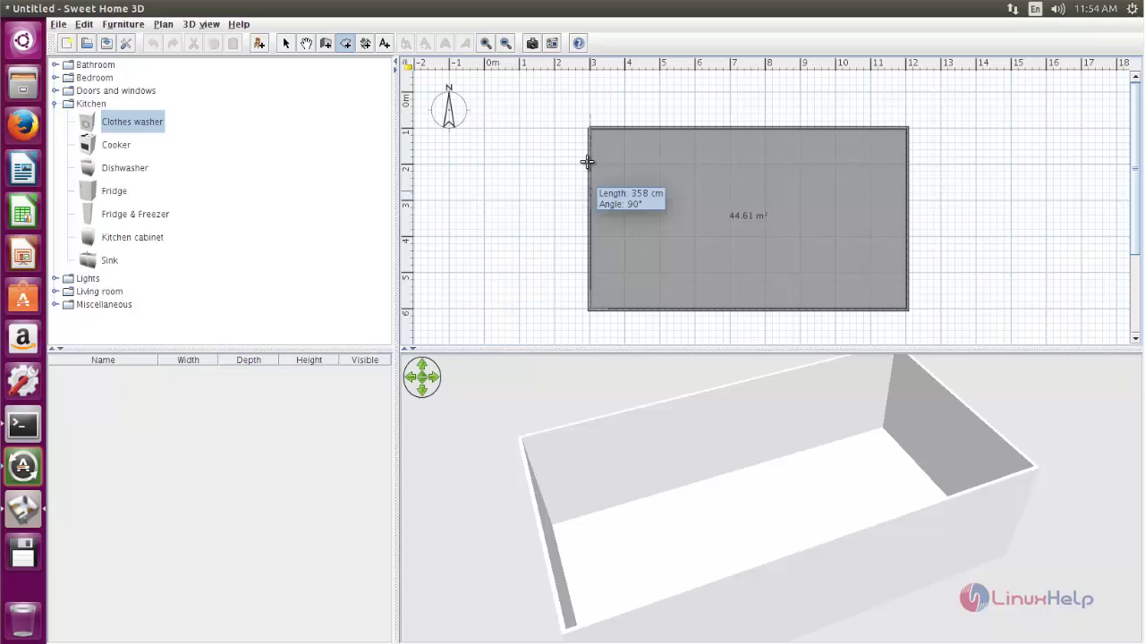
double_click(590, 131)
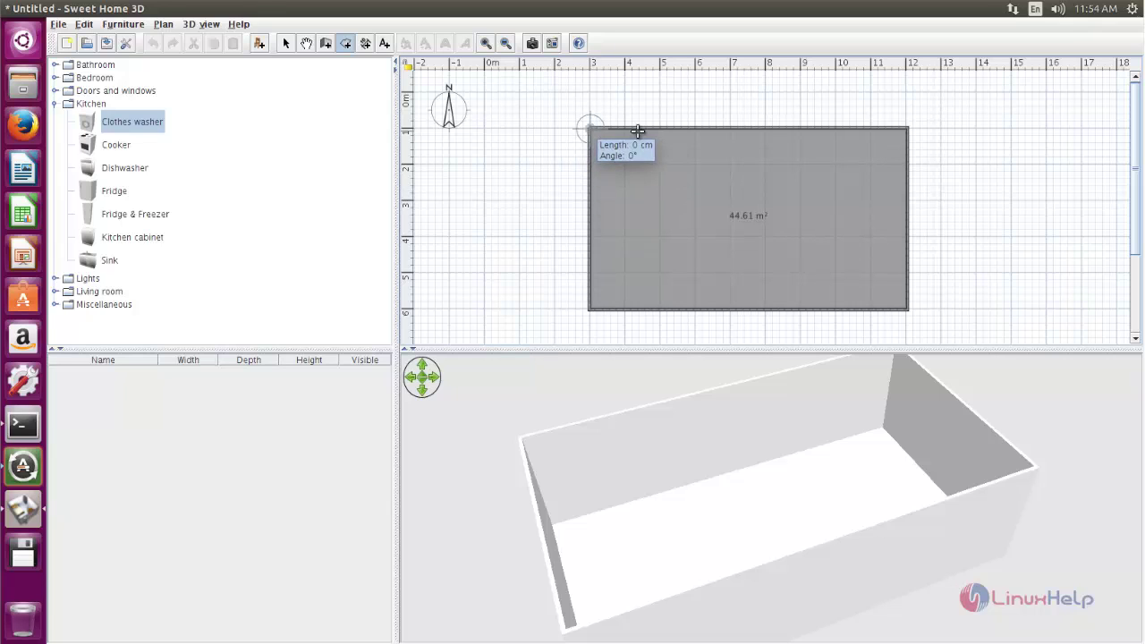
right_click(631, 167)
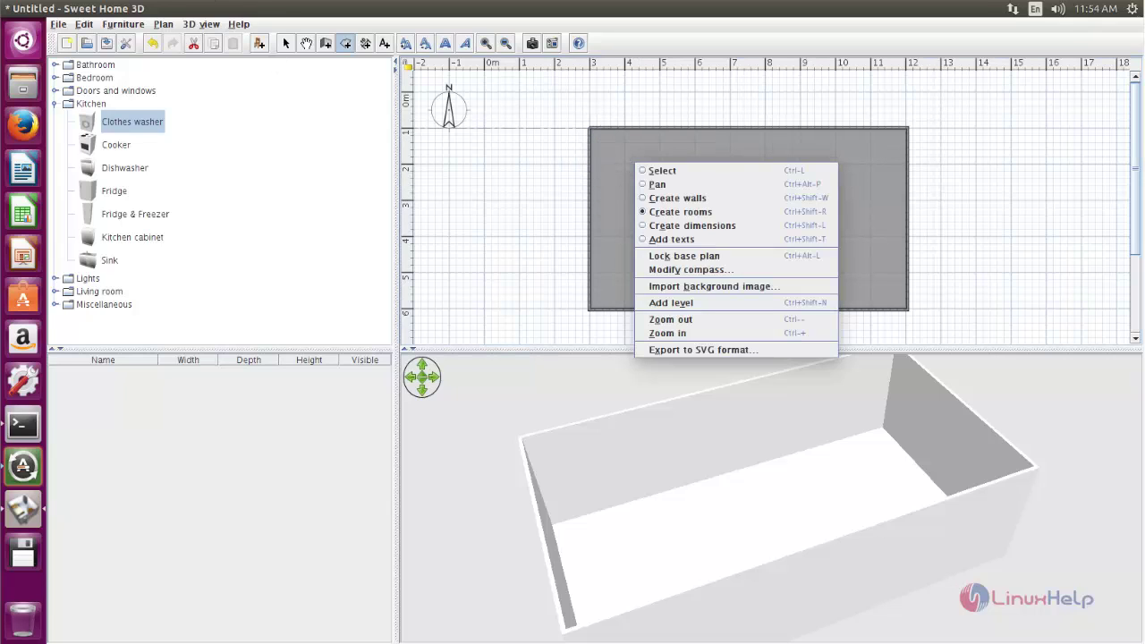
click(585, 84)
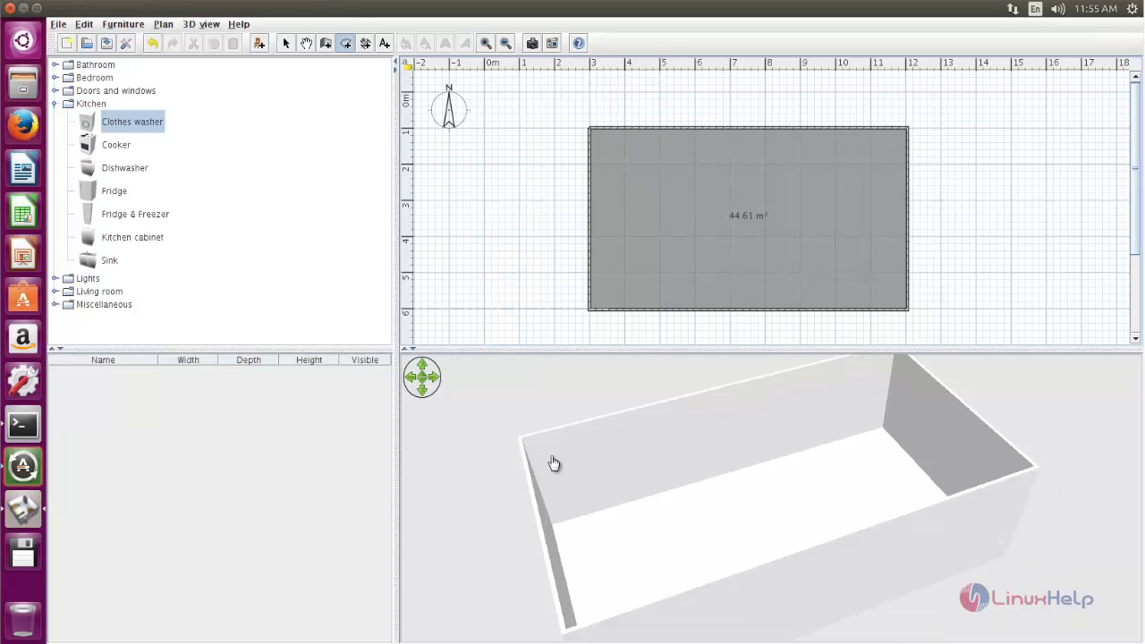
Orbit and tilt the 3D view down into the room, and collapse the Kitchen category.
drag(629, 532, 649, 463)
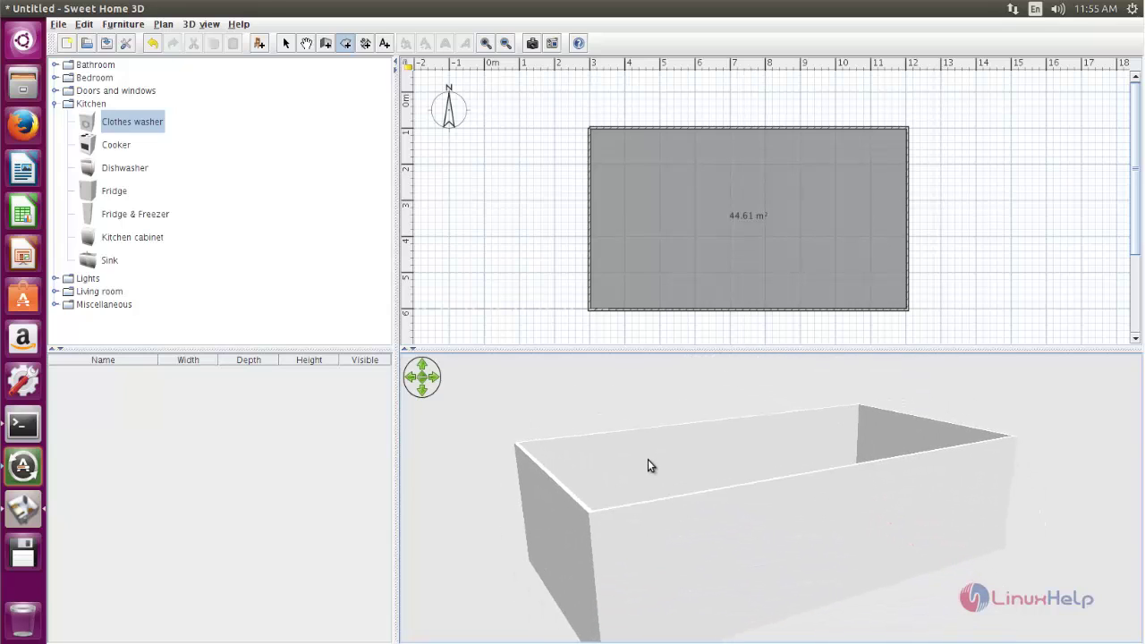
drag(792, 498, 821, 556)
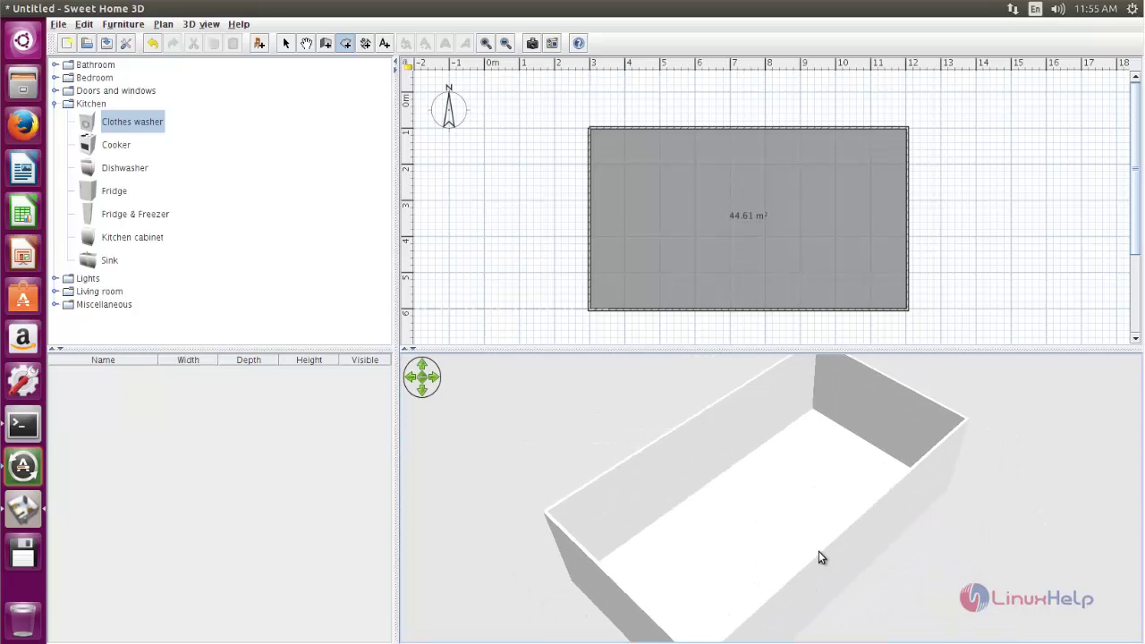
click(55, 104)
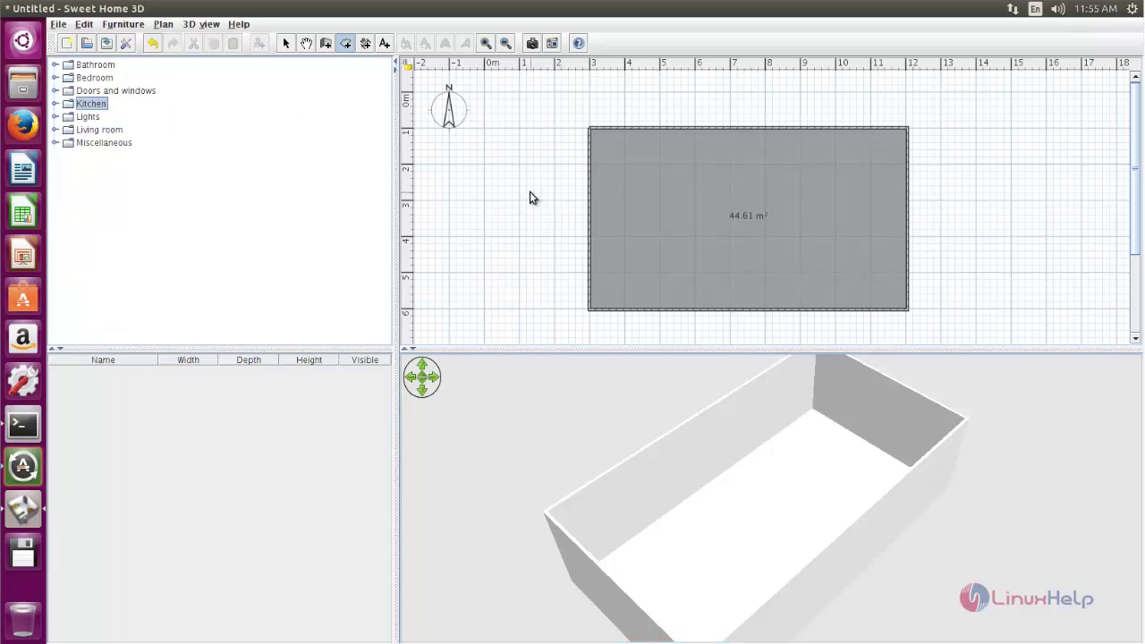
Draw a partition wall from the left outer wall across, then down to the bottom wall.
right_click(531, 193)
click(571, 244)
click(588, 237)
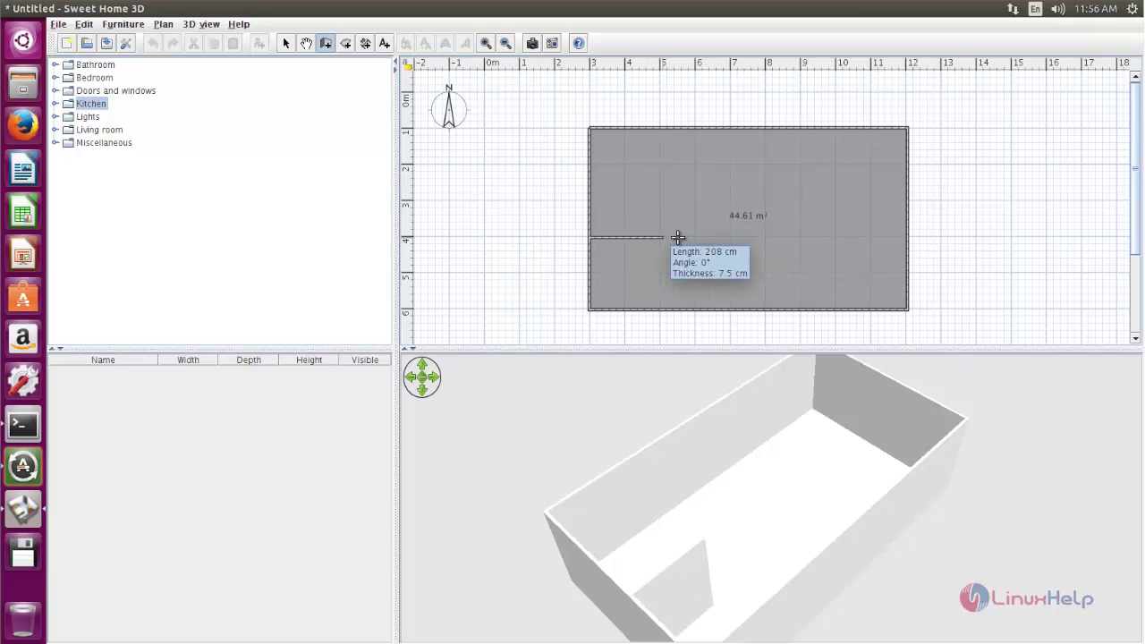
click(729, 238)
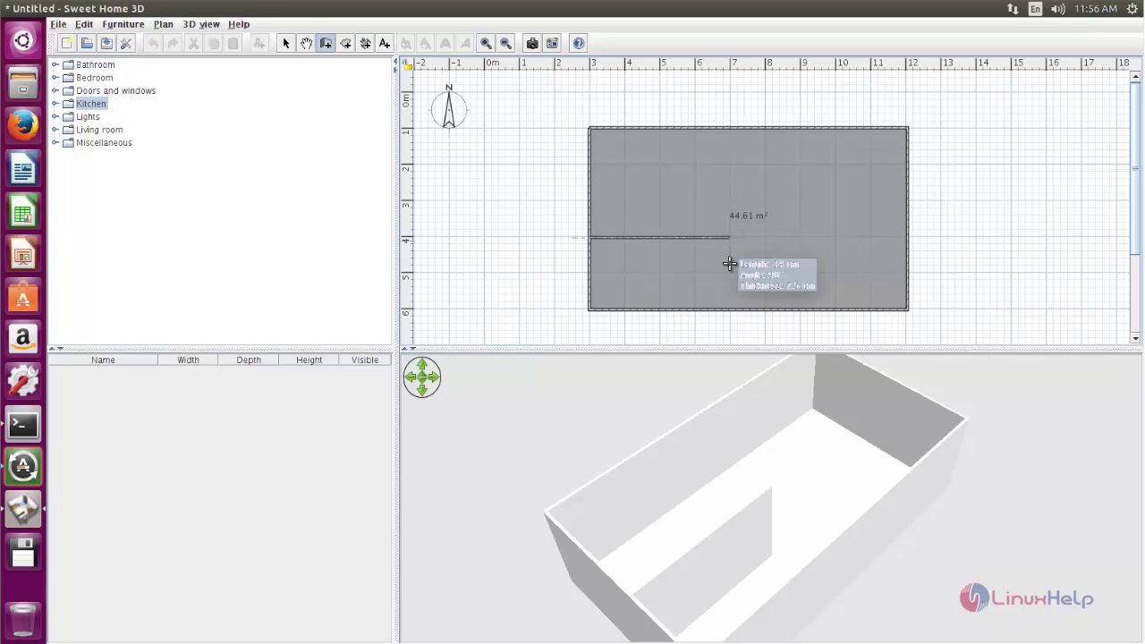
double_click(730, 309)
Add a vertical partition wall from the horizontal partition up to the top outer wall.
right_click(724, 309)
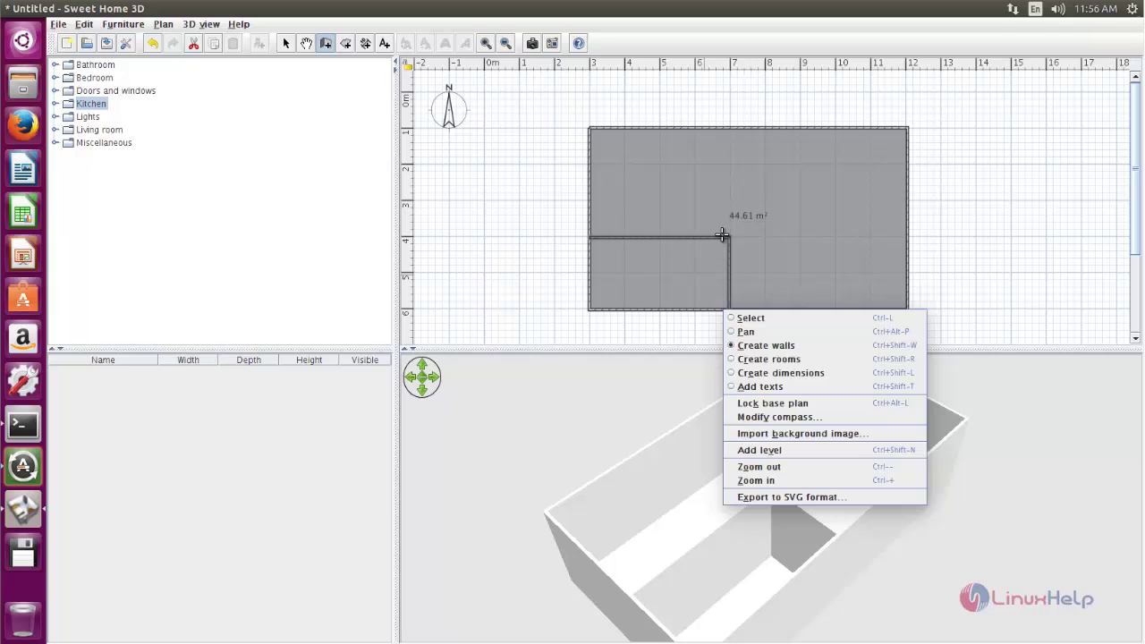
click(770, 118)
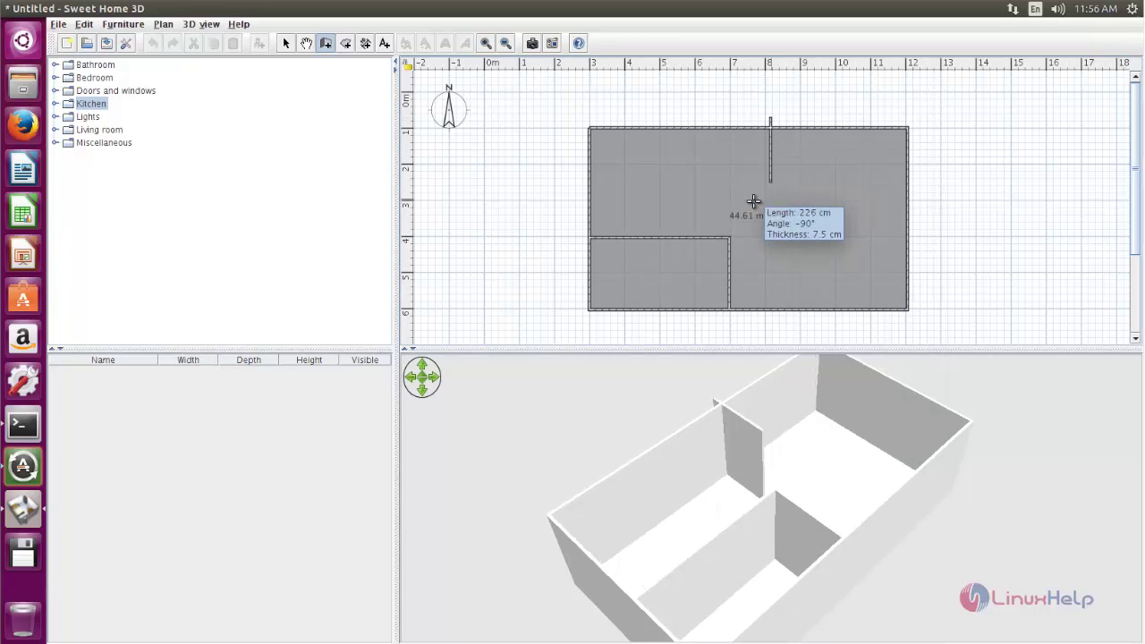
right_click(767, 151)
click(867, 37)
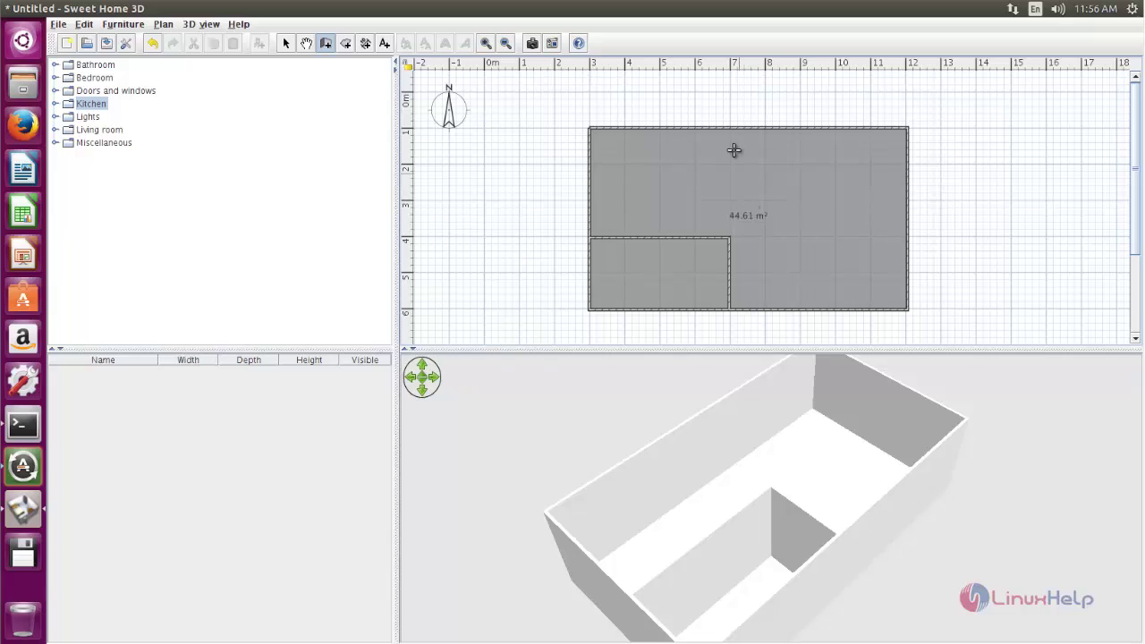
click(730, 236)
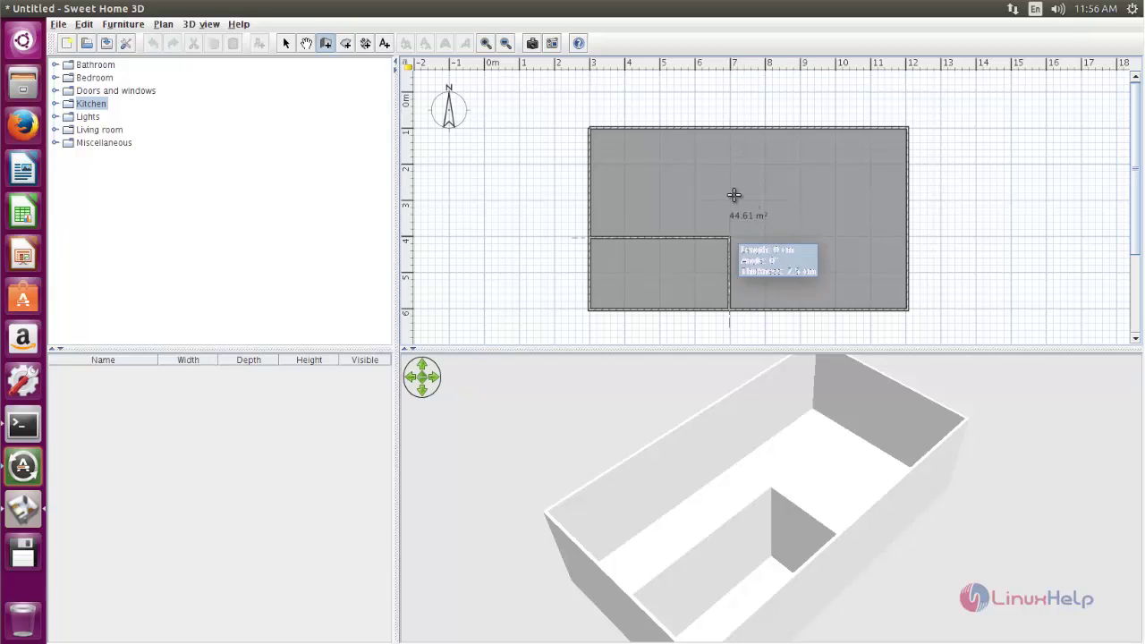
click(730, 128)
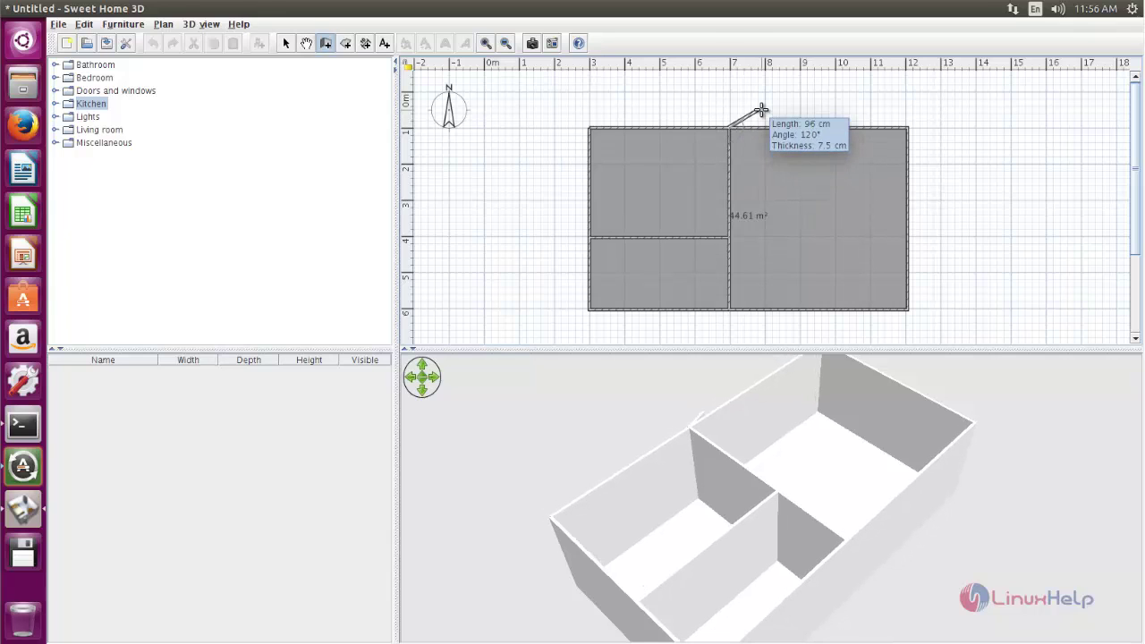
right_click(771, 114)
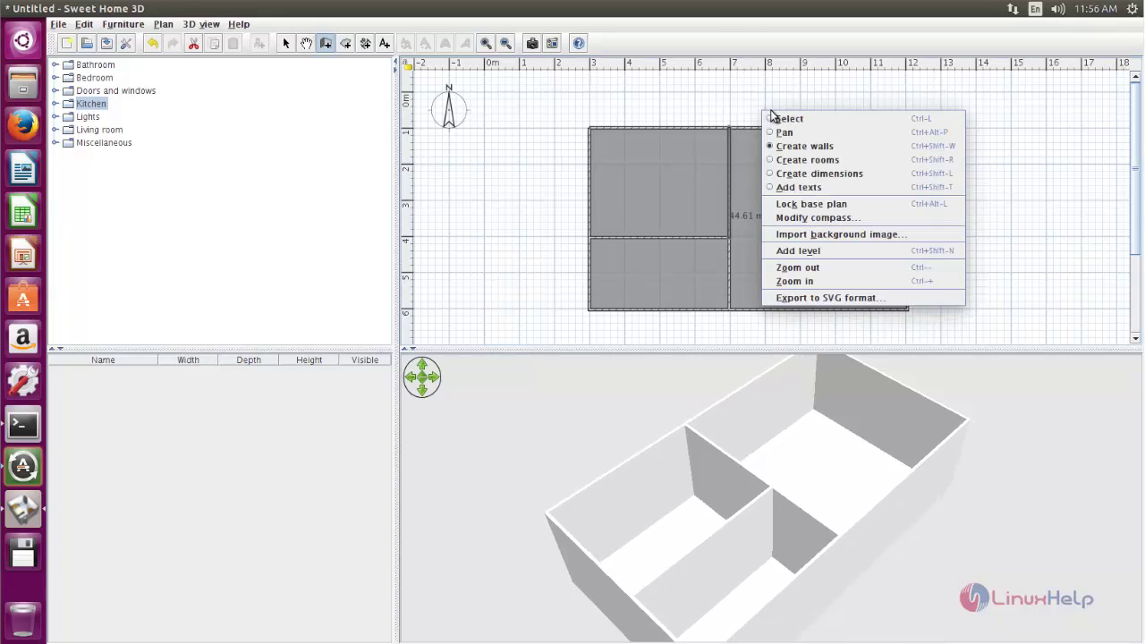
click(768, 50)
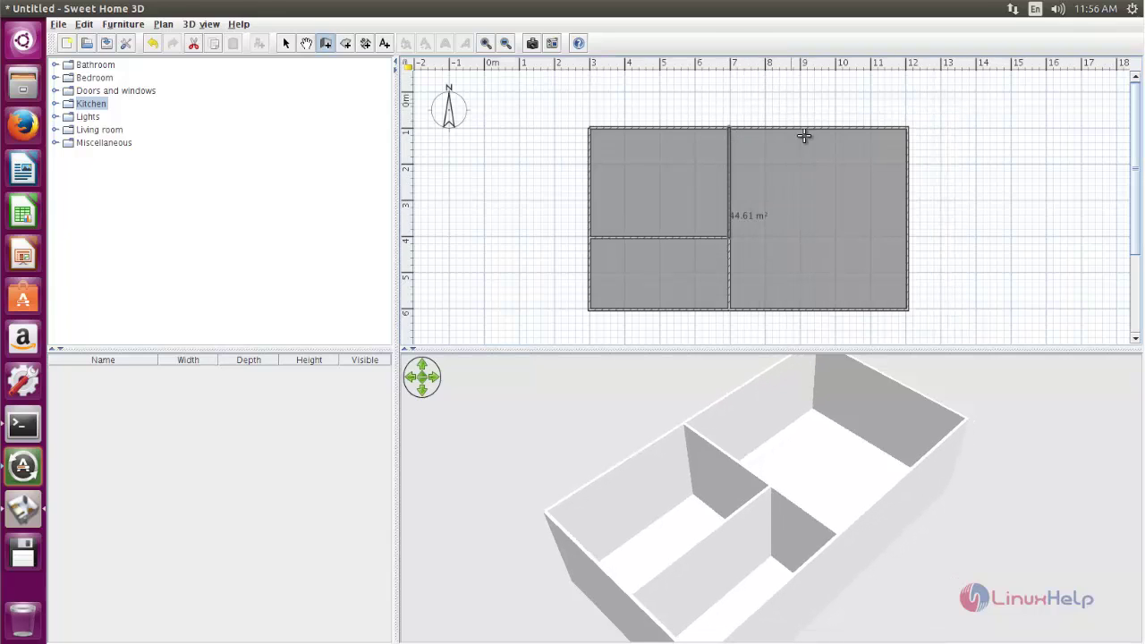
Place a Bed 140x190 from the Bedroom catalog into the lower-left room.
click(55, 78)
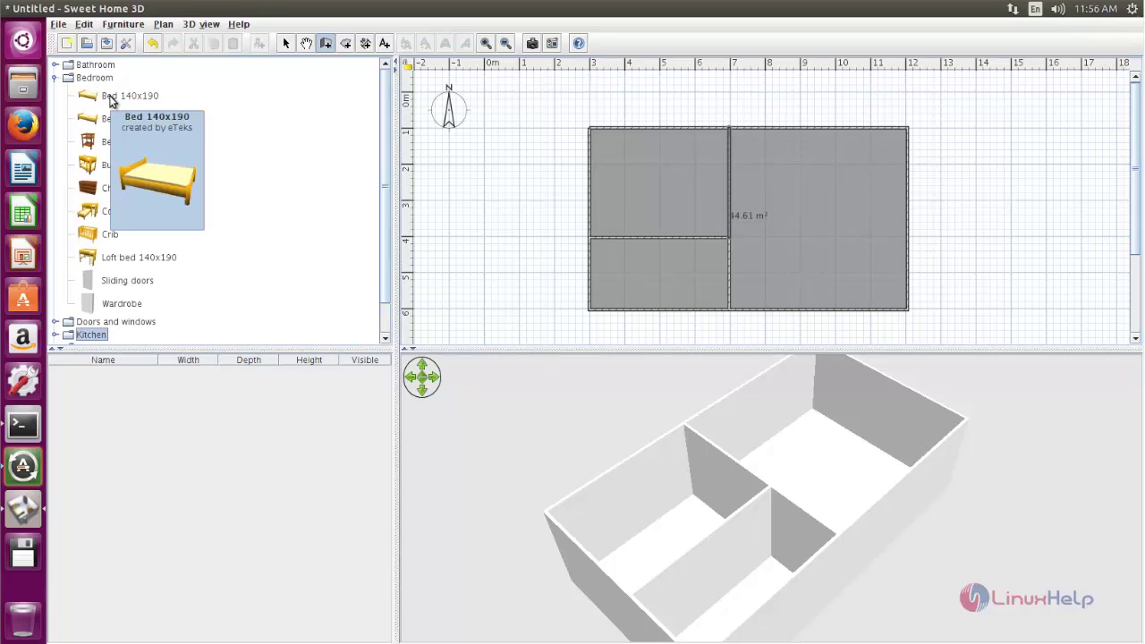
drag(109, 99, 644, 179)
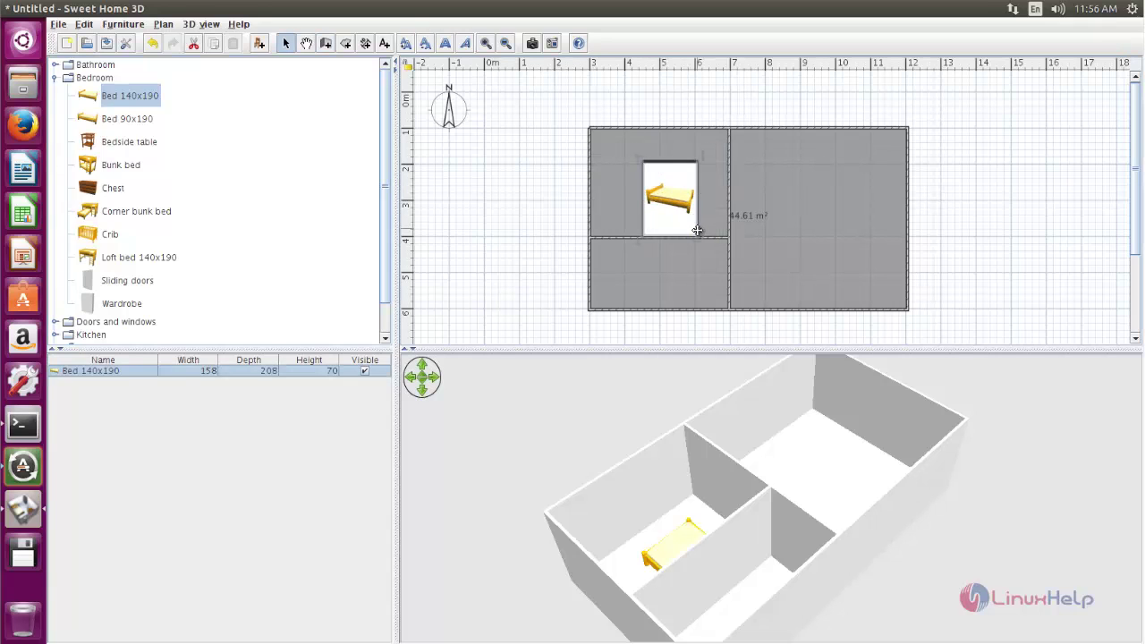
drag(673, 193, 507, 168)
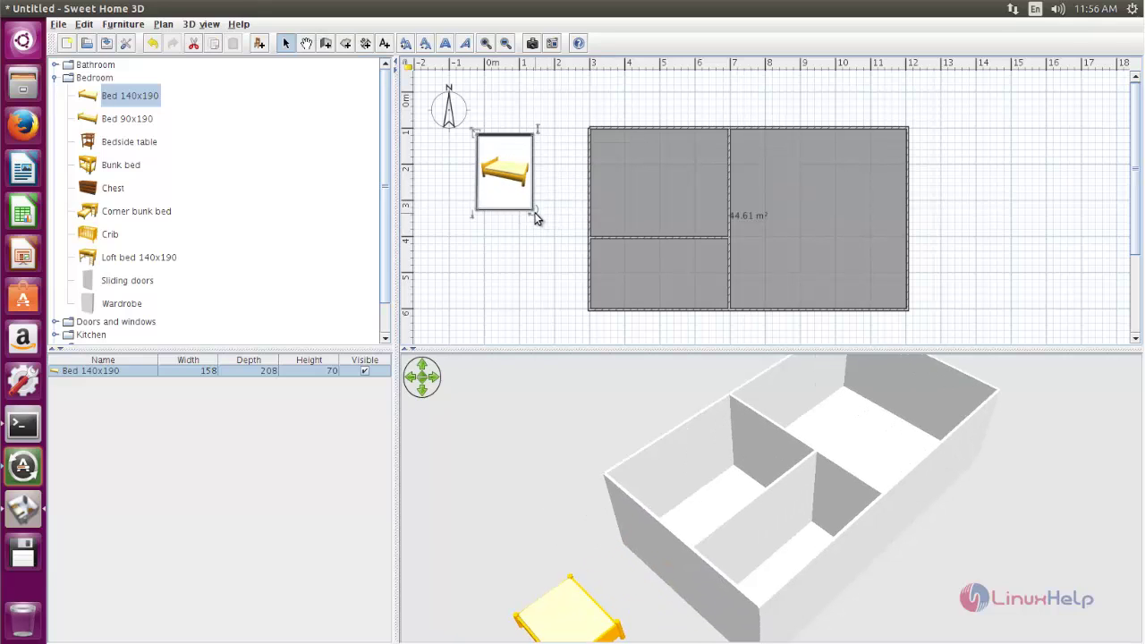
click(535, 215)
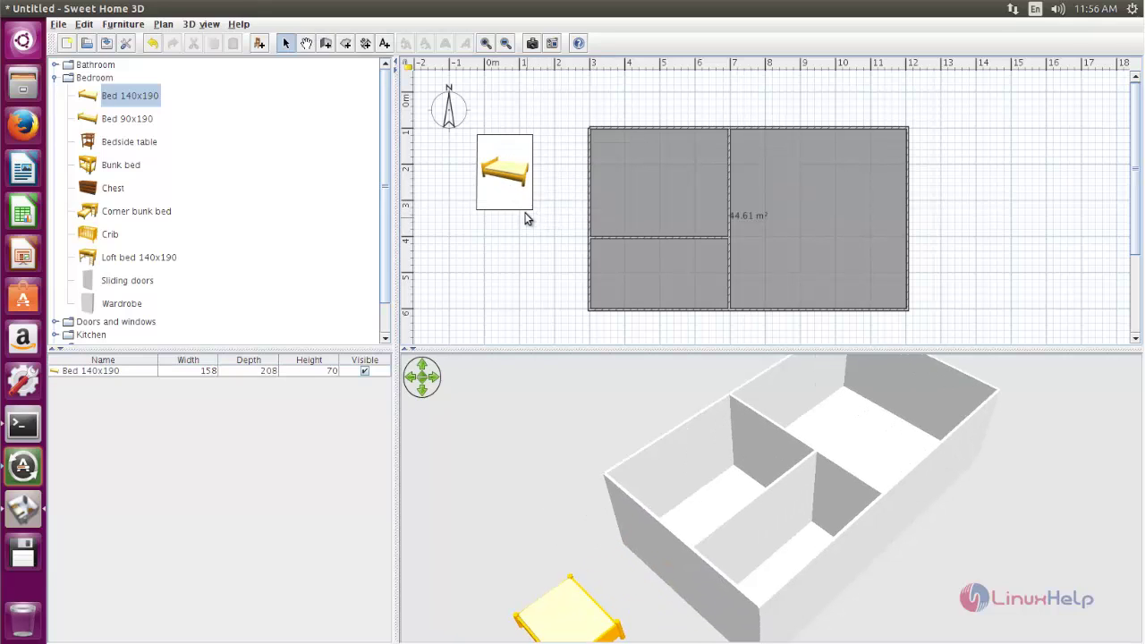
click(522, 198)
drag(534, 211, 656, 264)
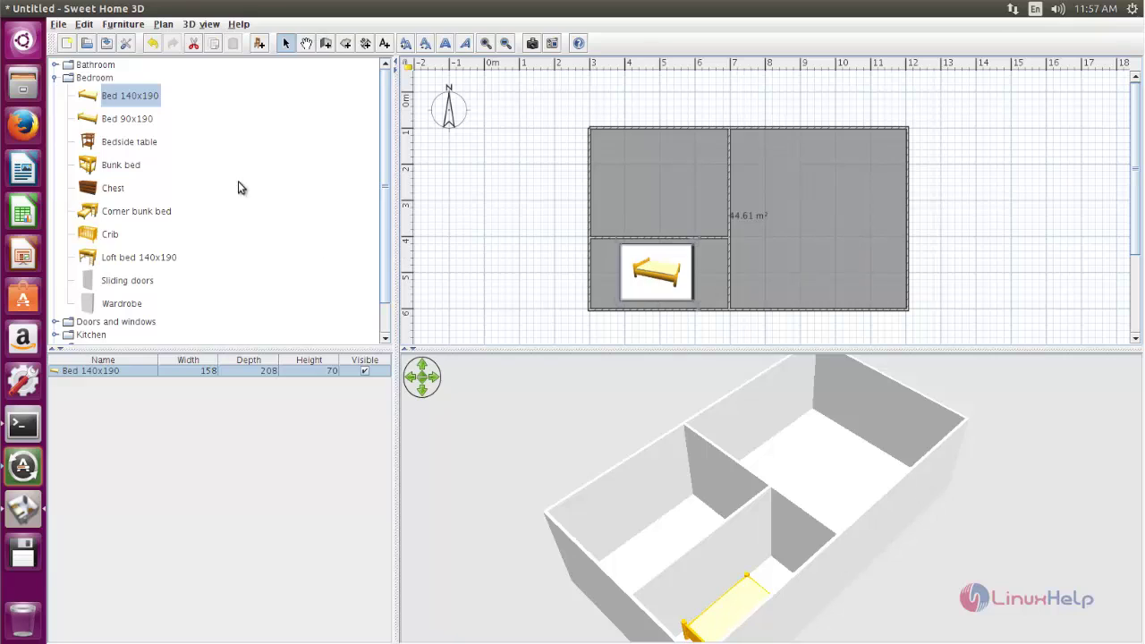
click(55, 79)
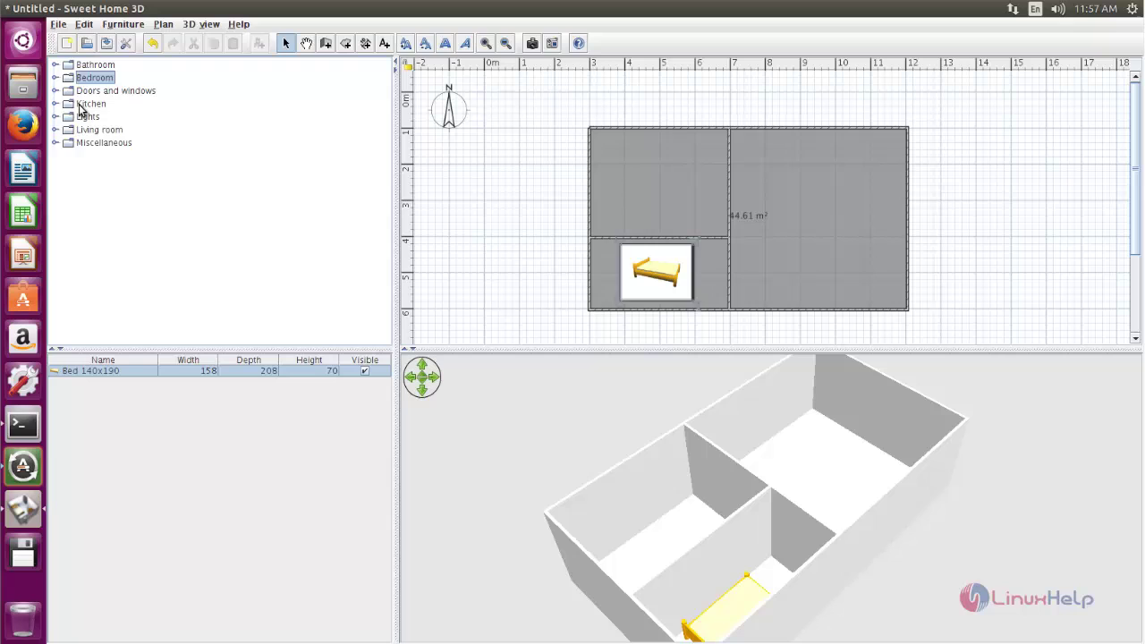
Insert a Door from Doors and windows into the left outer wall and slide it up along the wall.
click(55, 90)
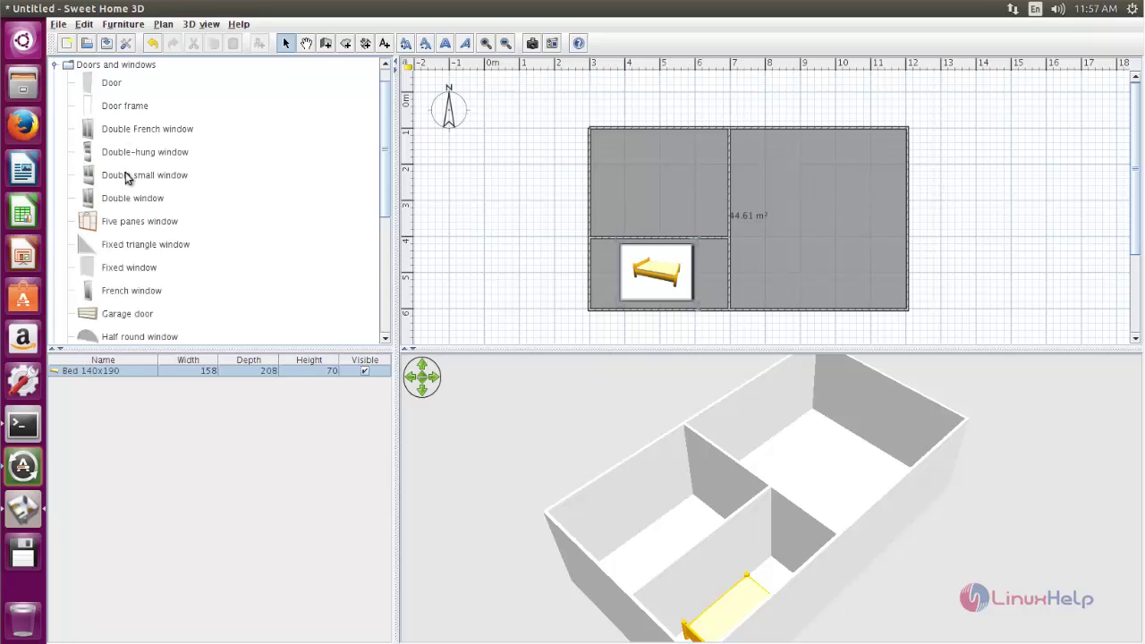
drag(111, 82, 578, 190)
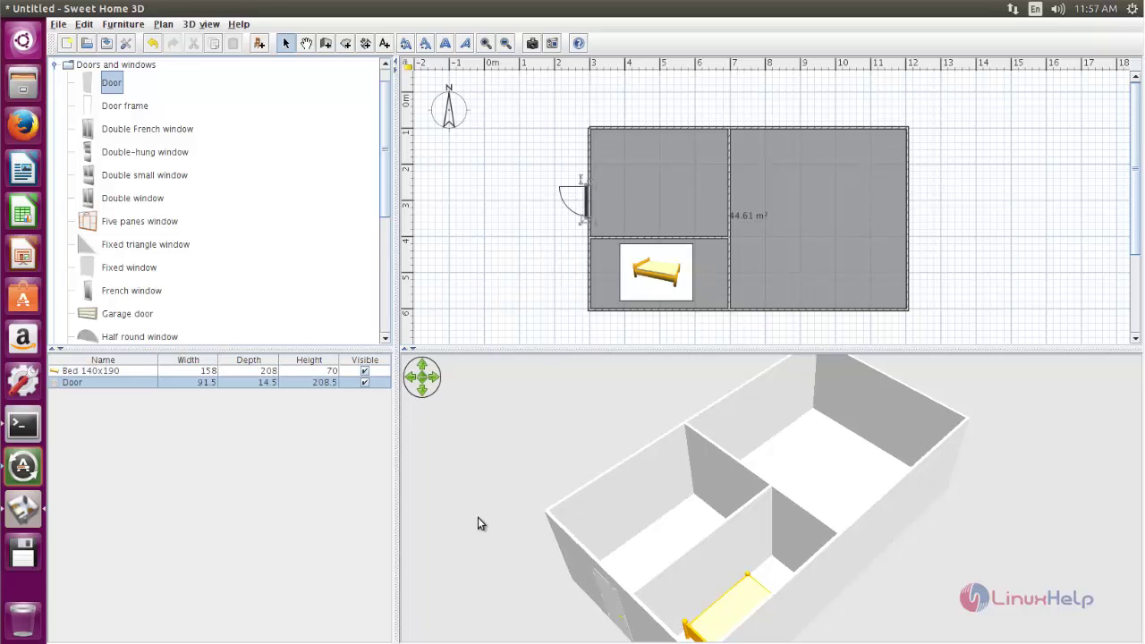
drag(549, 498, 604, 433)
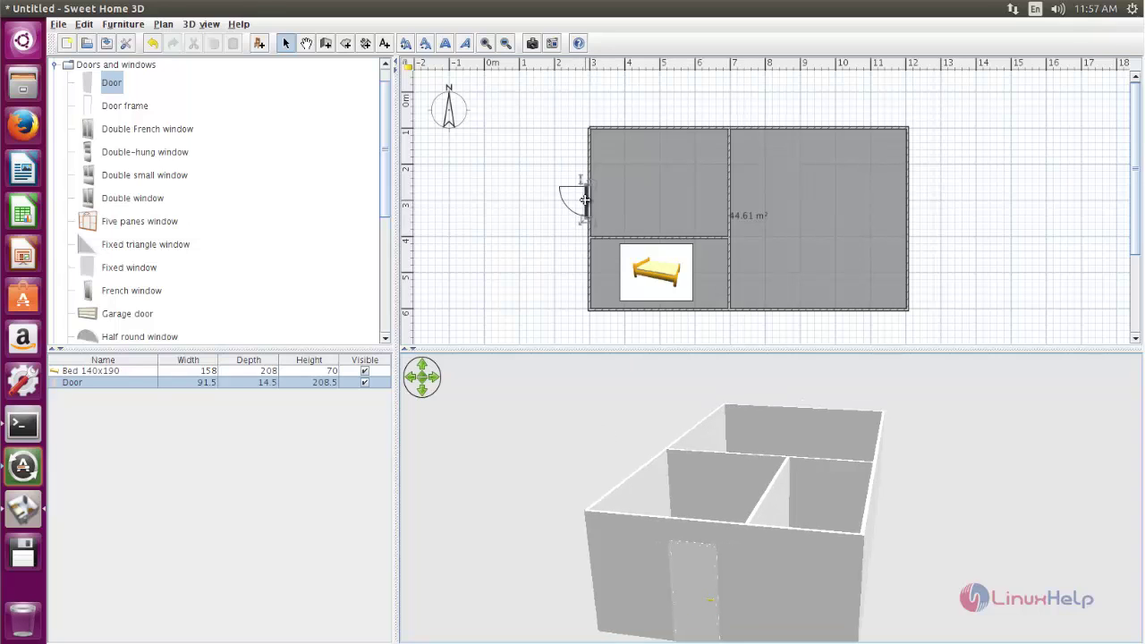
drag(583, 199, 582, 177)
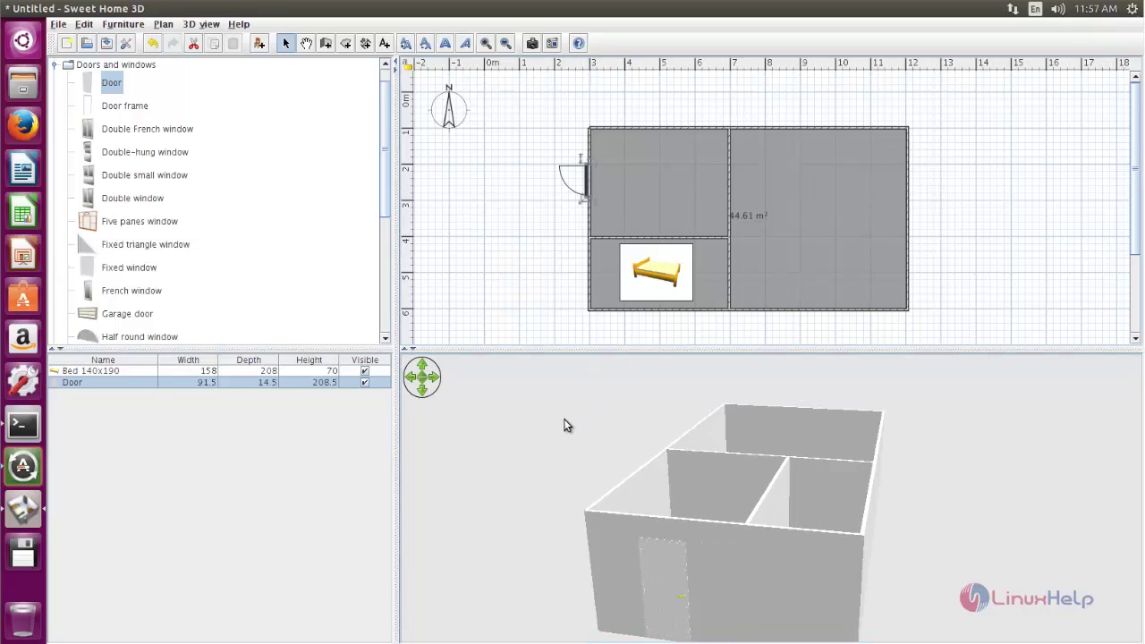
drag(566, 426, 461, 483)
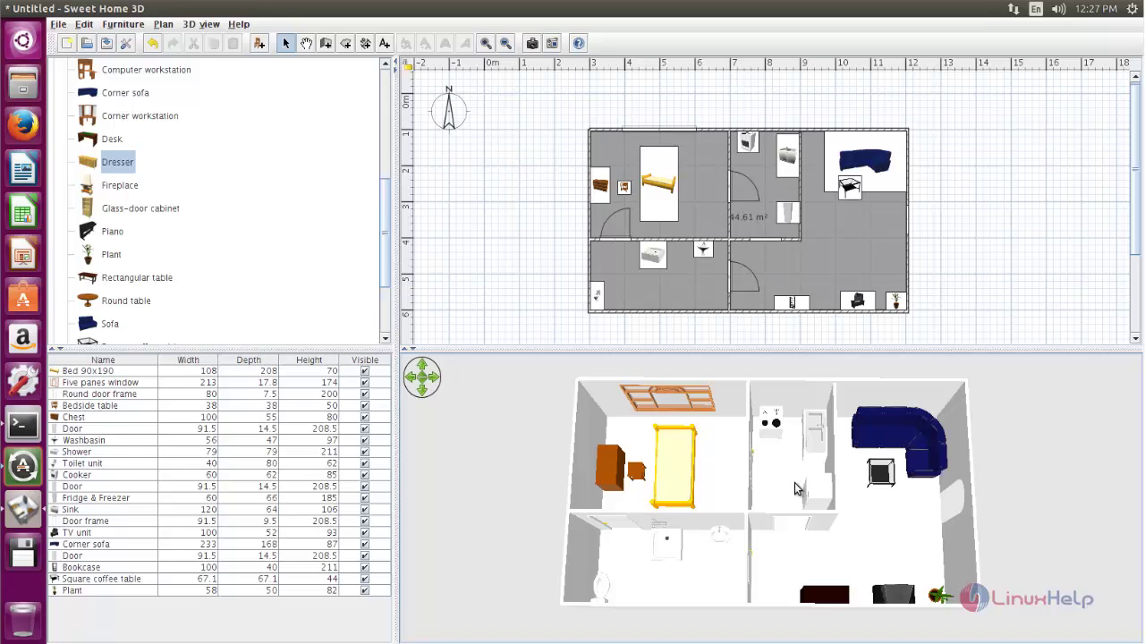
drag(886, 563, 787, 457)
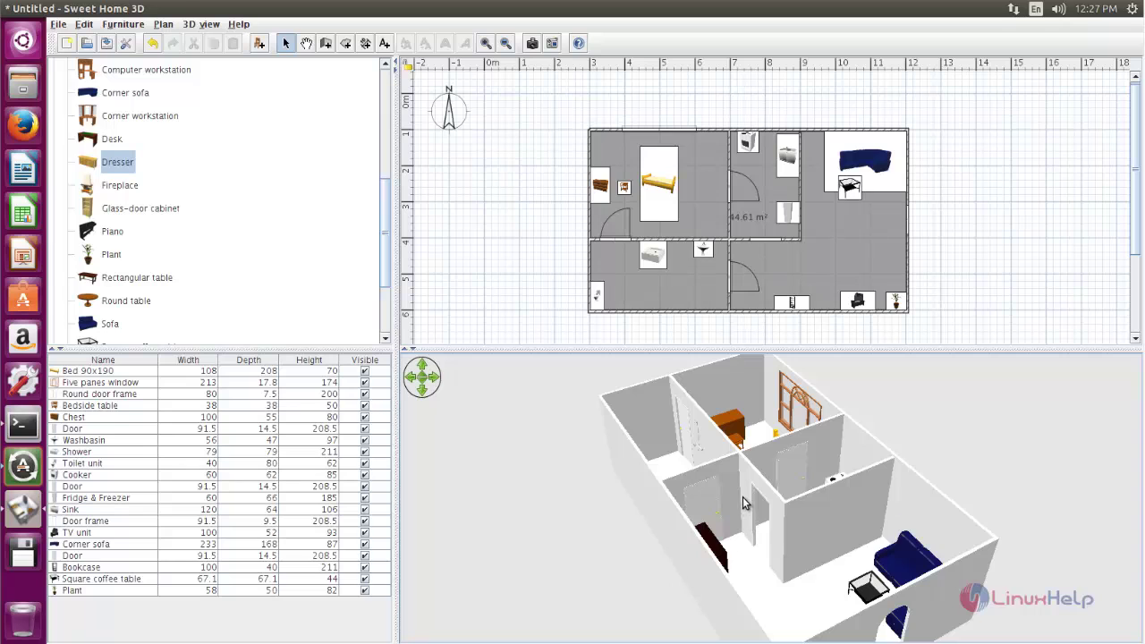
drag(752, 510, 856, 531)
scroll(281, 182, up, 1)
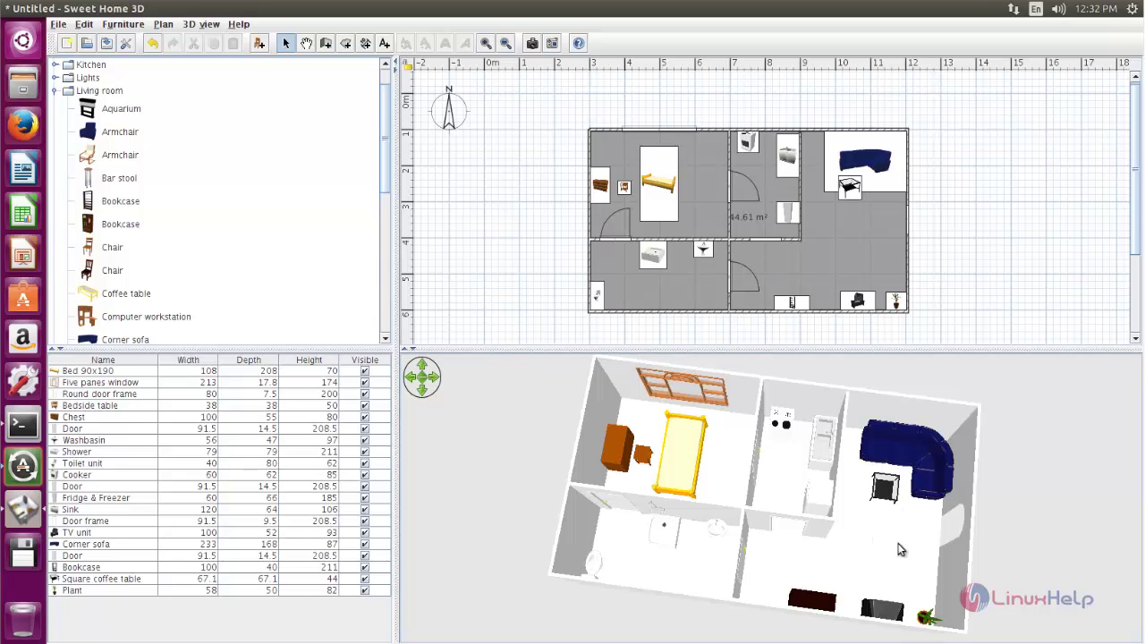
drag(884, 544, 832, 504)
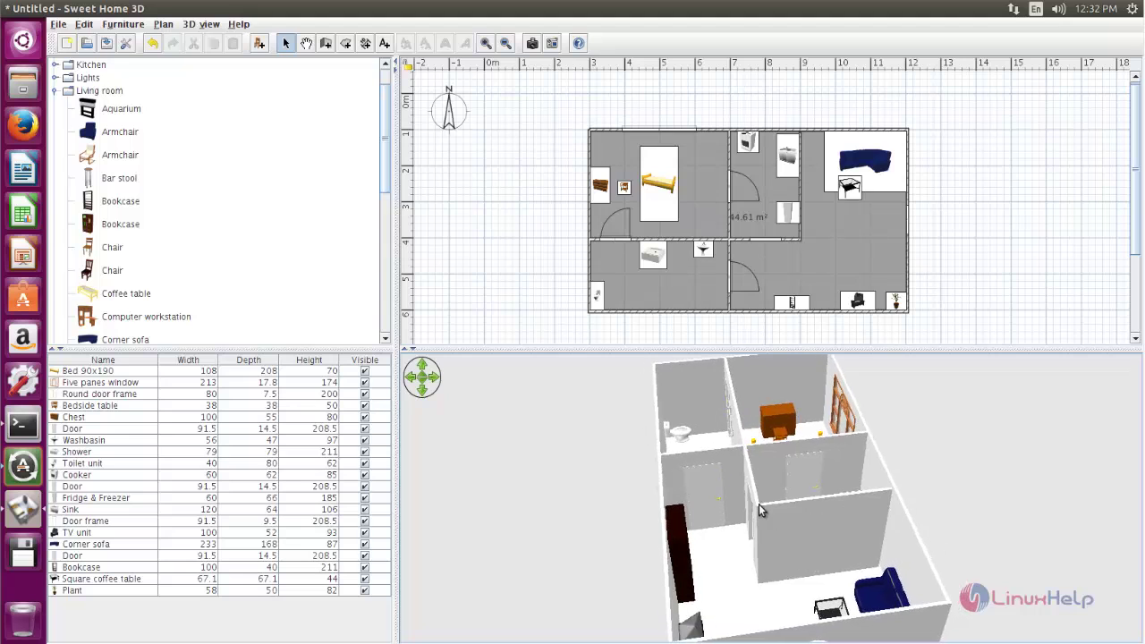
drag(759, 503, 905, 530)
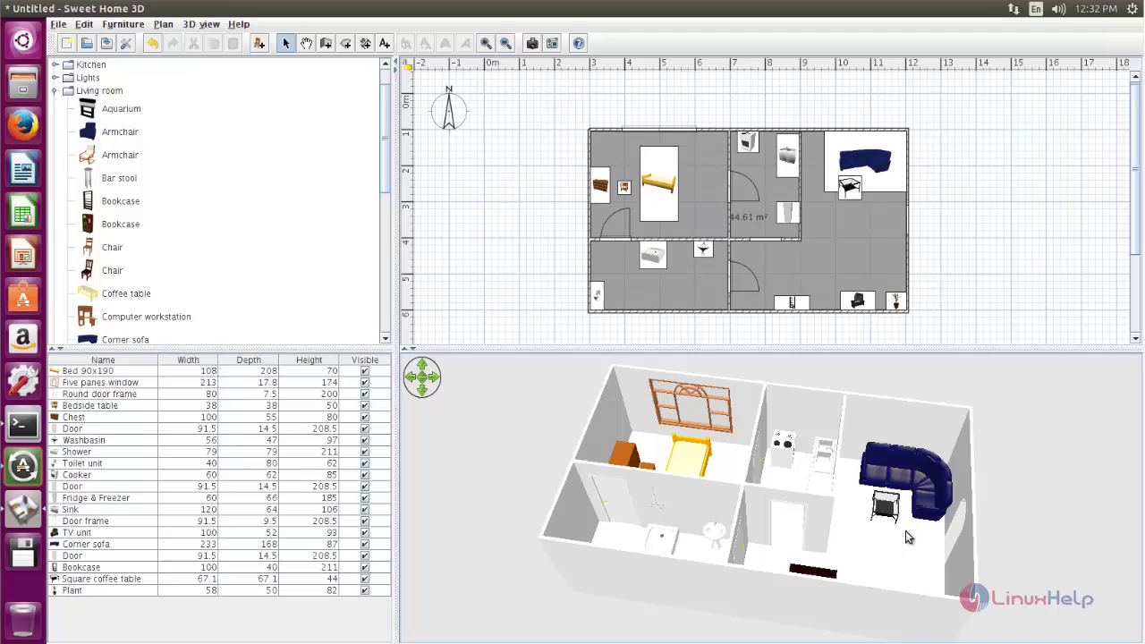